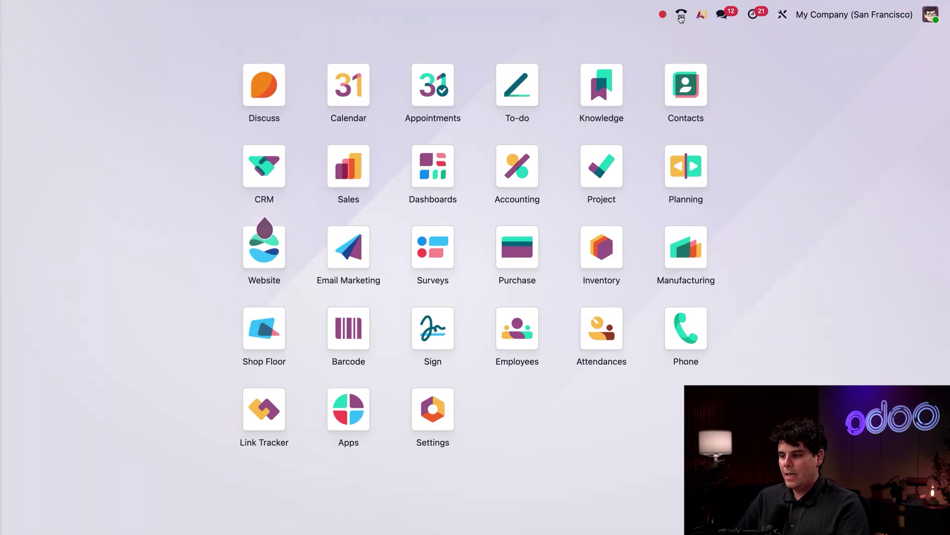
Preview the attendance check-in prompt and the softphone dialer, then close the dialer
{"action": "left_click", "coordinate": [661, 15]}
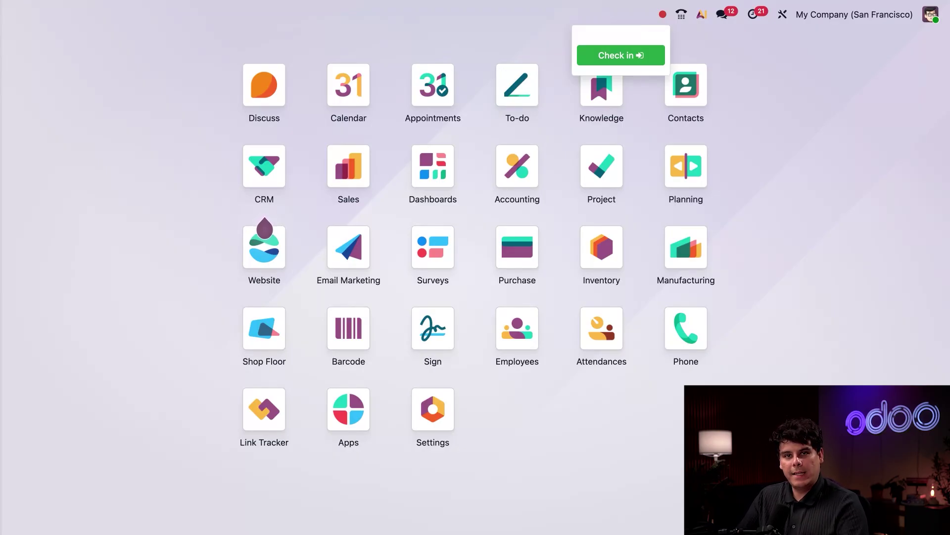
{"action": "left_click", "coordinate": [682, 17]}
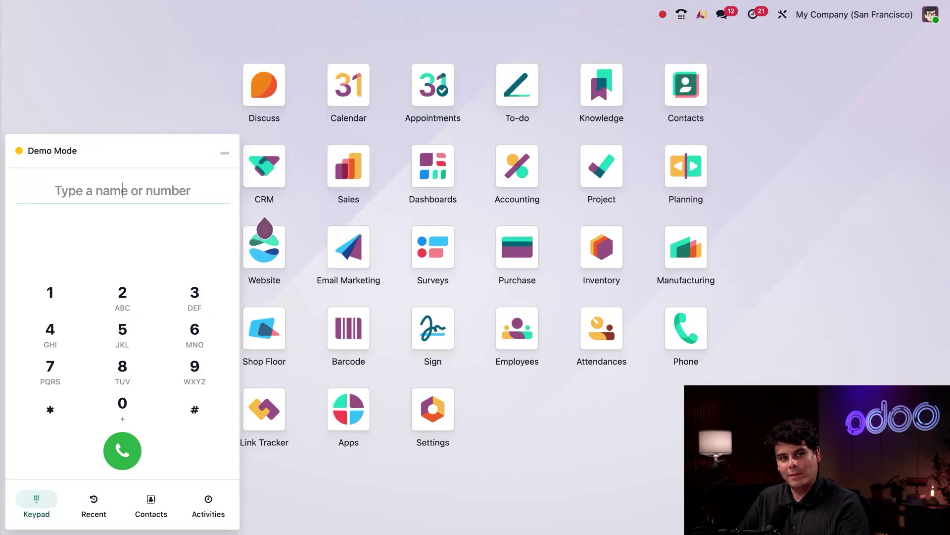
{"action": "left_click", "coordinate": [225, 153]}
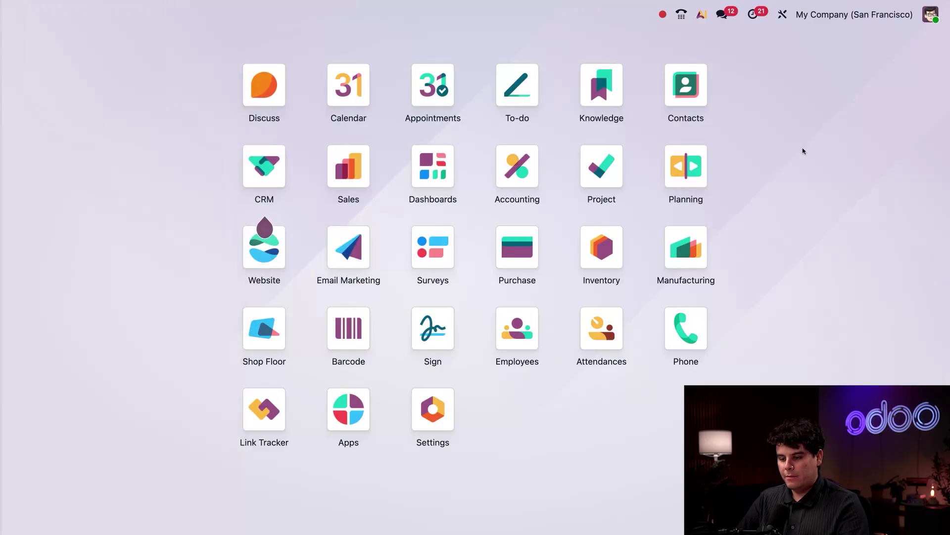
Browse the messages and notifications panel and the AI assistant chat, then dismiss them
{"action": "left_click", "coordinate": [723, 15]}
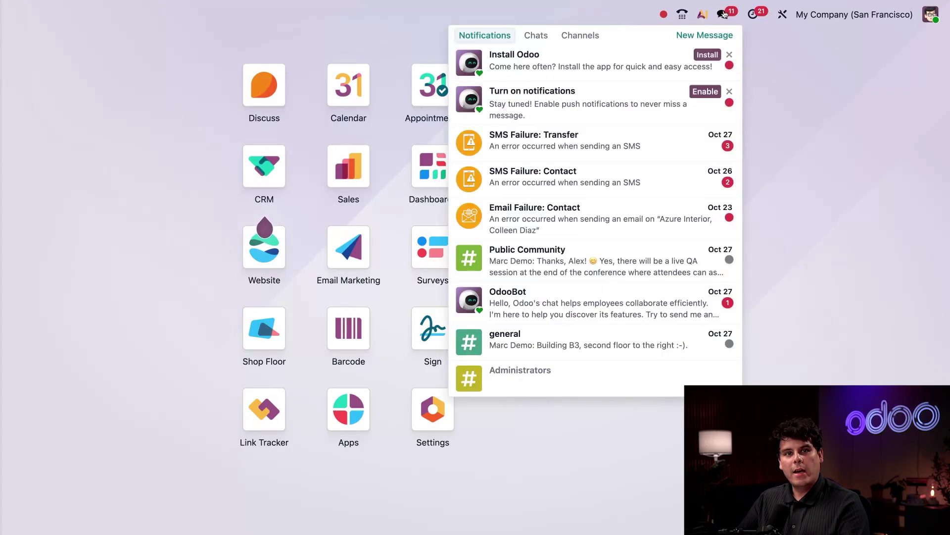
{"action": "left_click", "coordinate": [703, 16]}
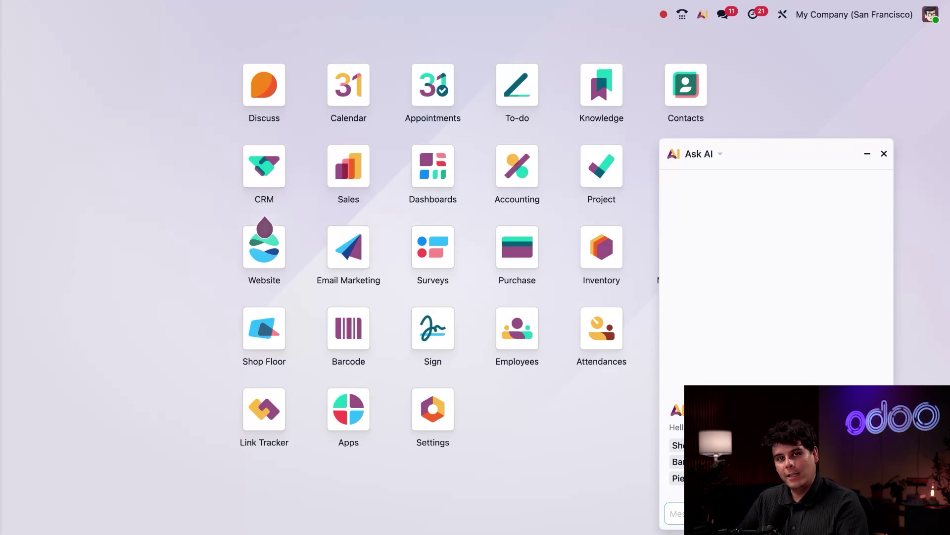
{"action": "left_click", "coordinate": [724, 15]}
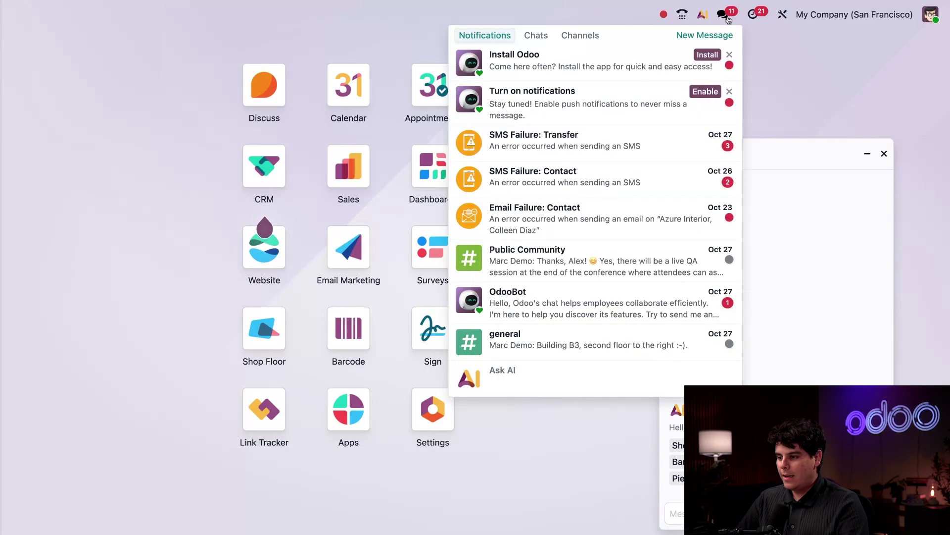
{"action": "left_click", "coordinate": [884, 154]}
{"action": "left_click", "coordinate": [728, 18]}
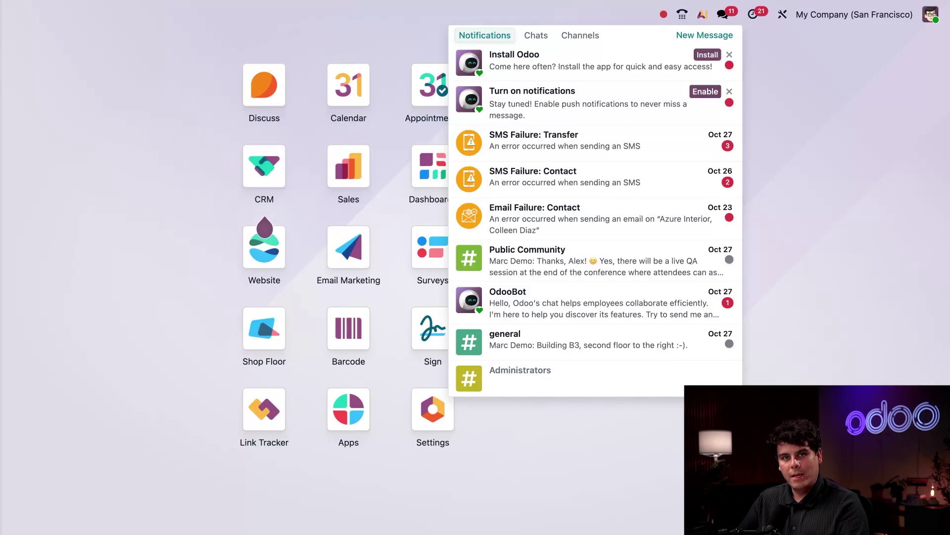
{"action": "key", "text": "Escape"}
Check the scheduled activities list and the Studio home-menu editor, then leave Studio
{"action": "left_click", "coordinate": [754, 14]}
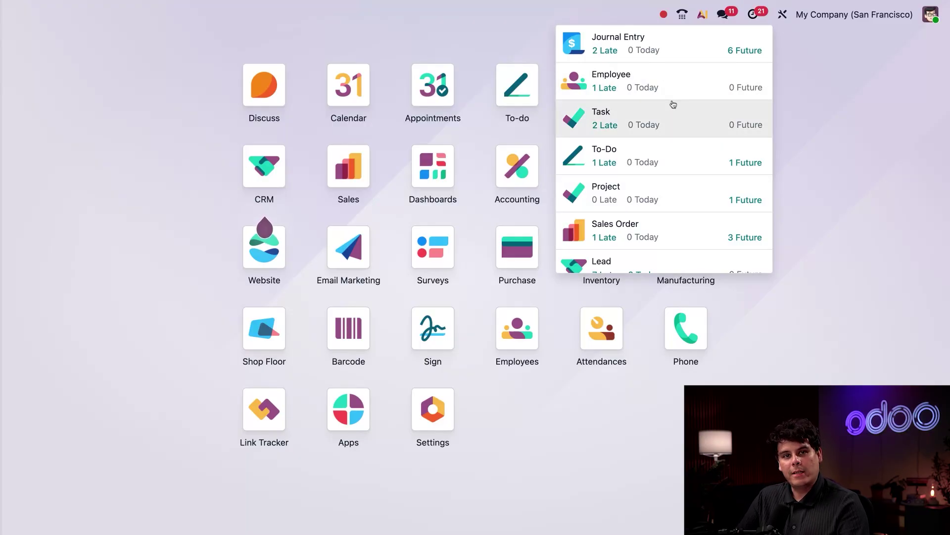
{"action": "left_click", "coordinate": [760, 14]}
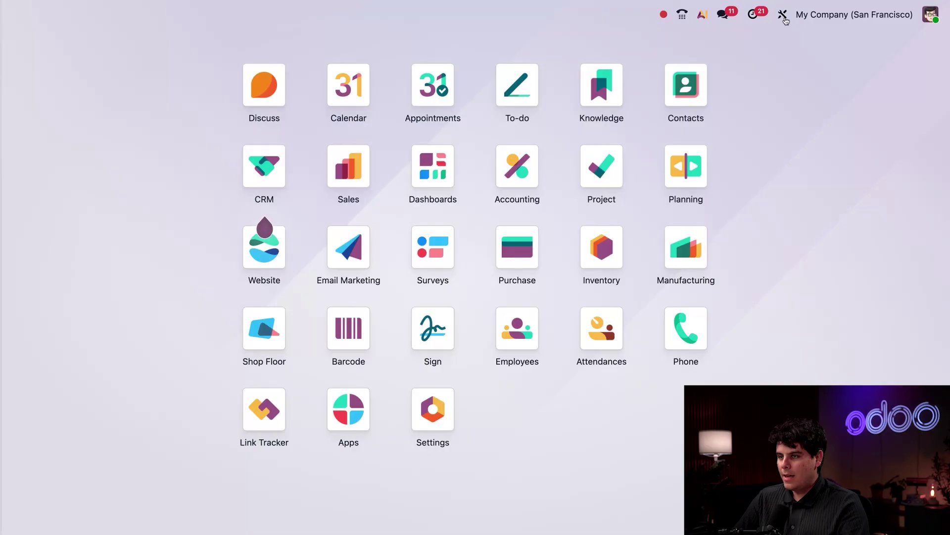
{"action": "left_click", "coordinate": [783, 16]}
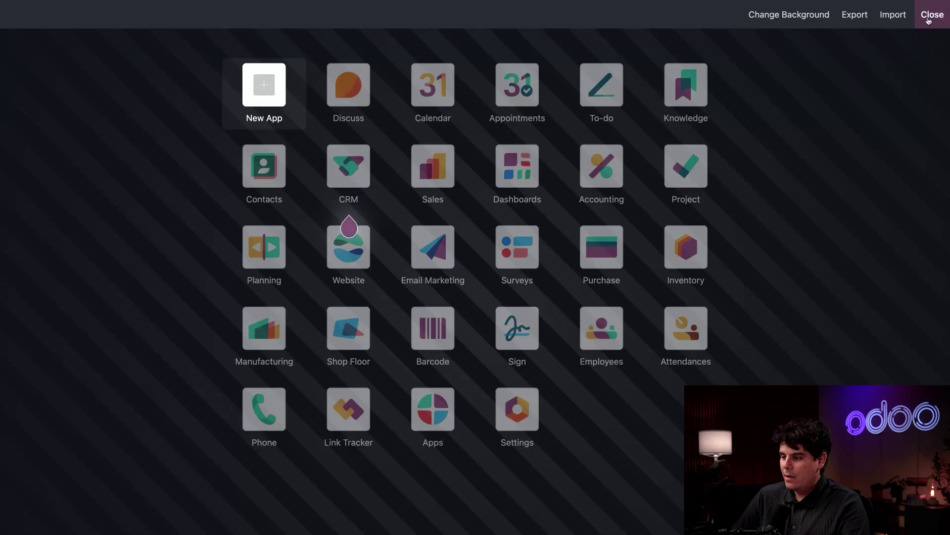
{"action": "left_click", "coordinate": [932, 14]}
Switch the active company from My Company (San Francisco) to Belgium HQ
{"action": "left_click", "coordinate": [819, 18]}
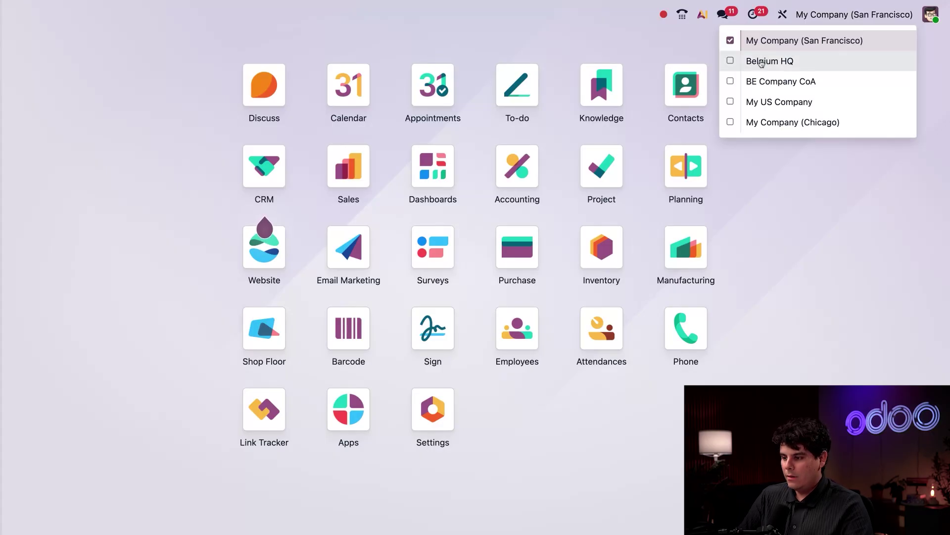
{"action": "left_click", "coordinate": [730, 60]}
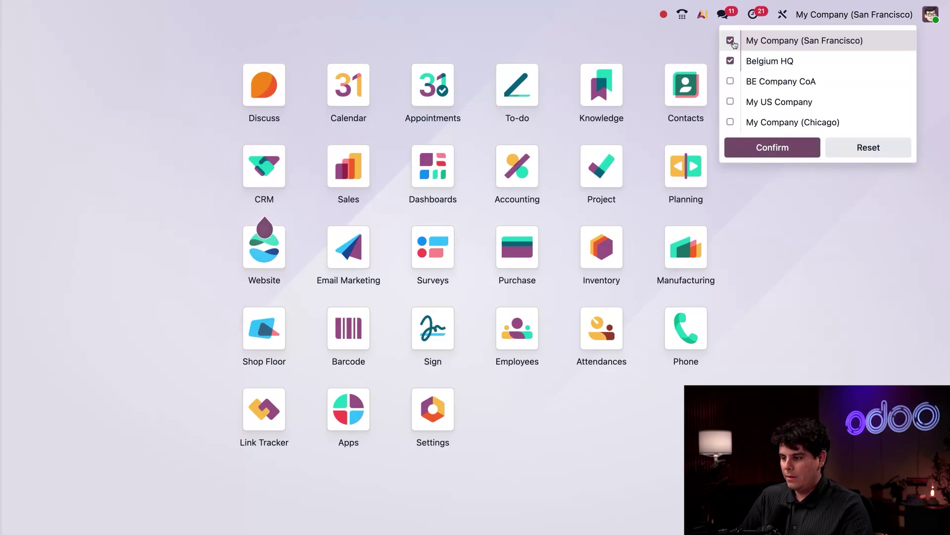
{"action": "left_click", "coordinate": [730, 40]}
{"action": "left_click", "coordinate": [755, 152]}
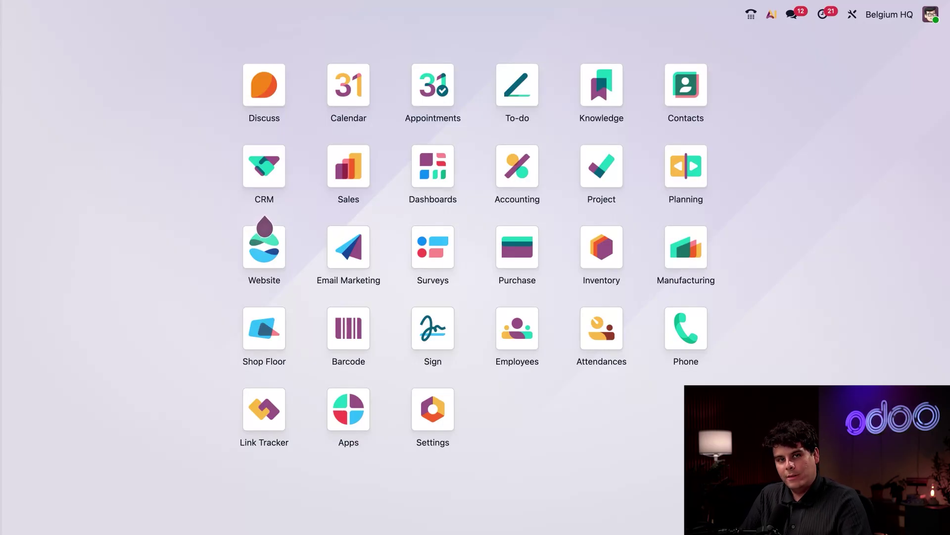
Switch the active company back to My Company (San Francisco)
{"action": "left_click", "coordinate": [878, 23]}
{"action": "left_click", "coordinate": [730, 39]}
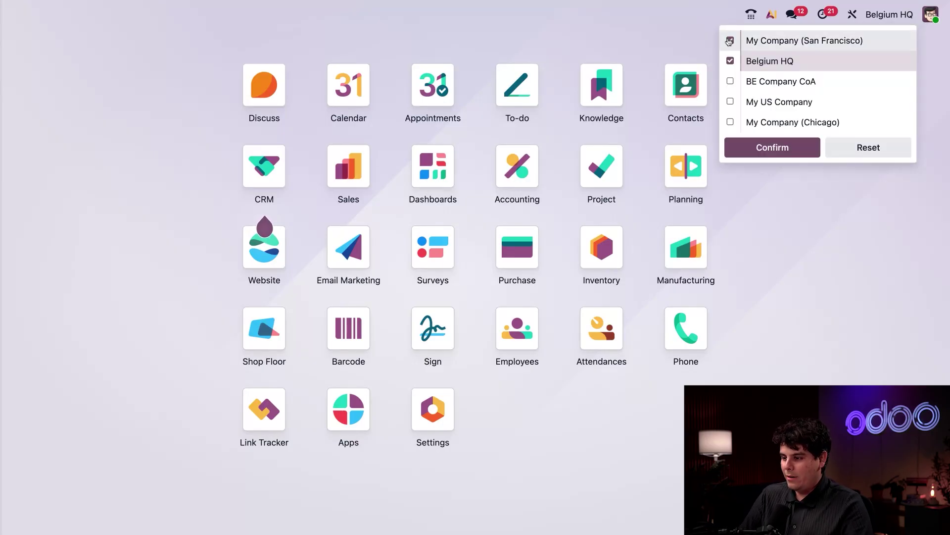
{"action": "left_click", "coordinate": [730, 60]}
{"action": "left_click", "coordinate": [754, 149]}
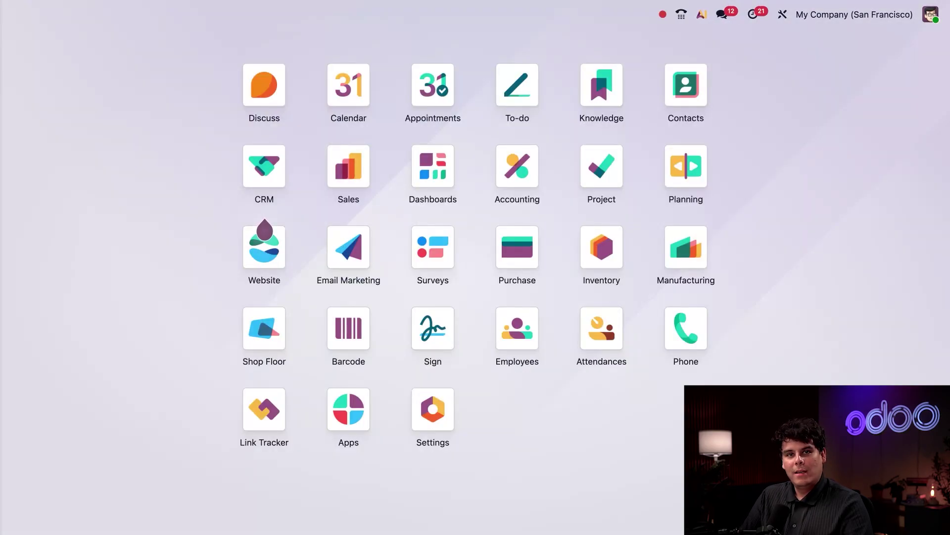
{"action": "left_click", "coordinate": [859, 17]}
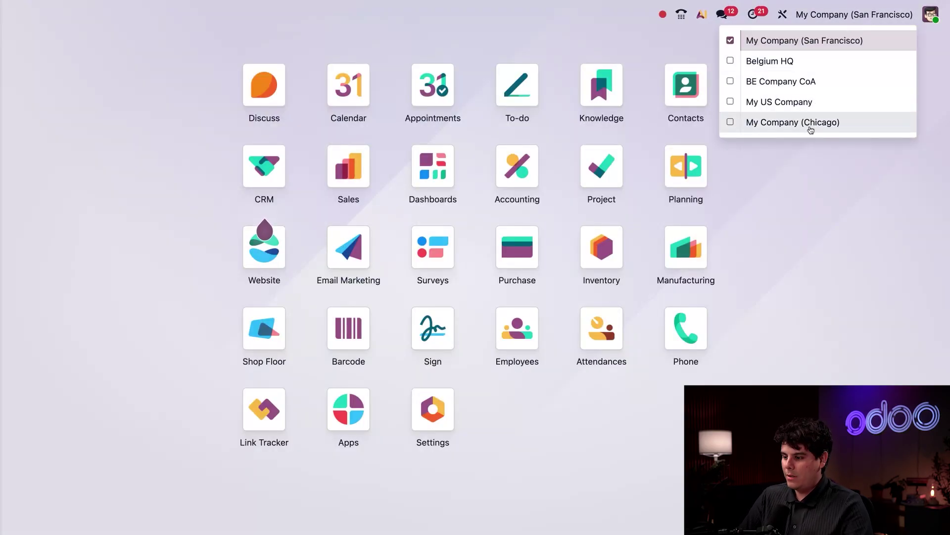
{"action": "left_click", "coordinate": [863, 10]}
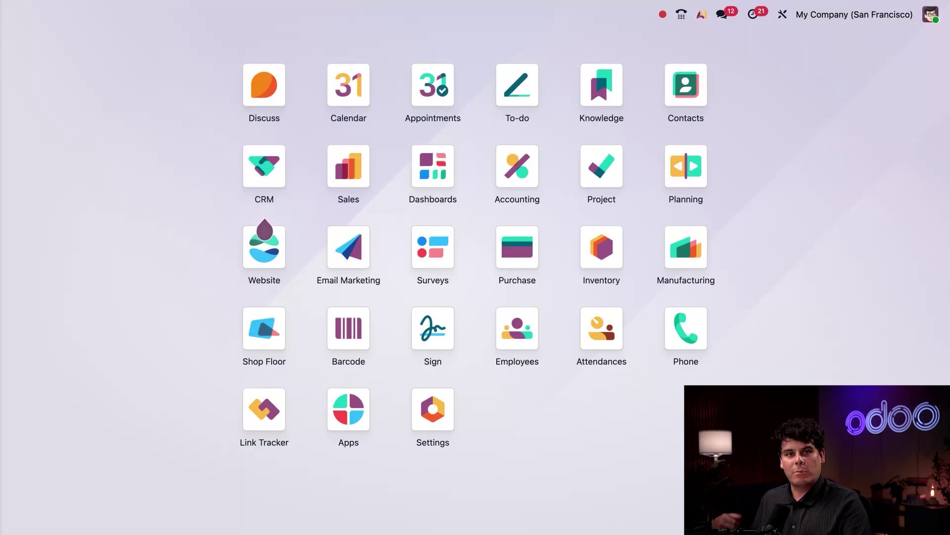
View the keyboard shortcuts list from the user menu and reveal the Alt shortcut hints
{"action": "left_click", "coordinate": [931, 15]}
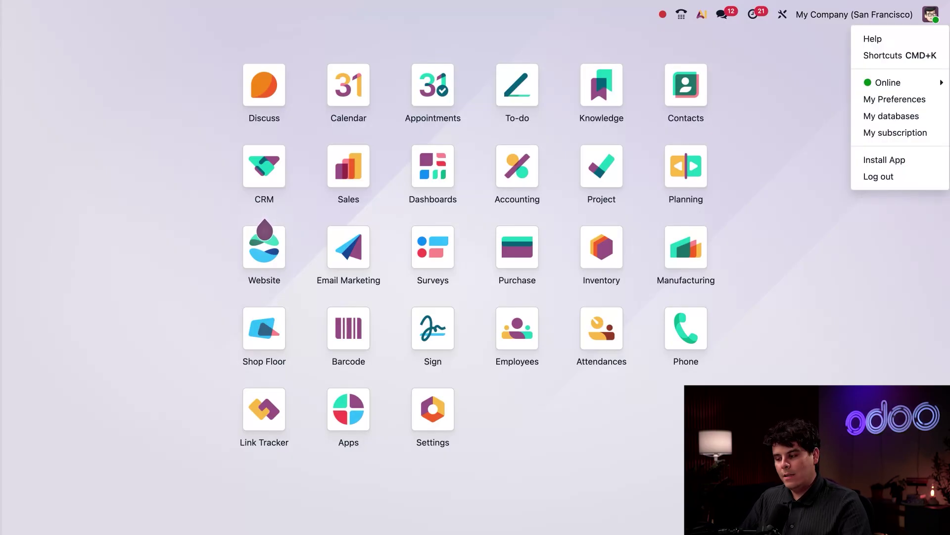
{"action": "left_click", "coordinate": [899, 55]}
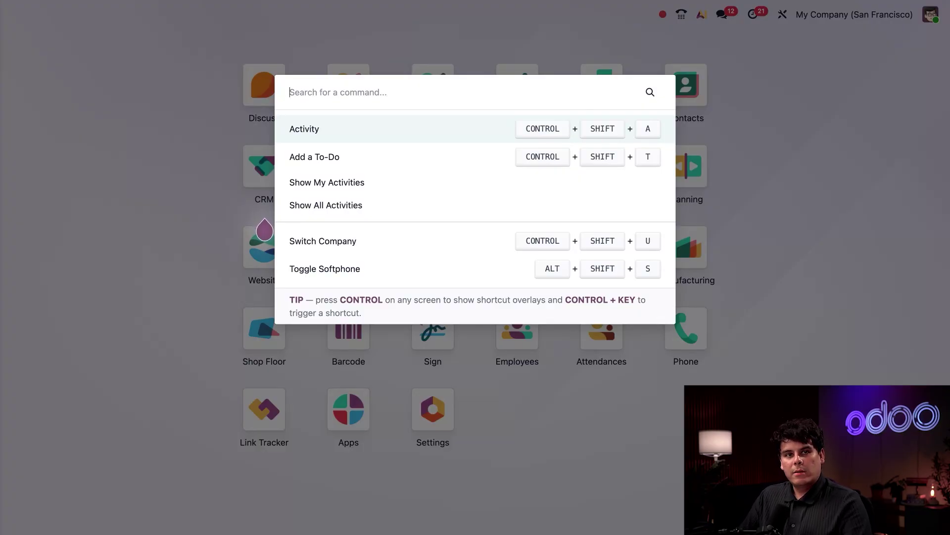
{"action": "key", "text": "Escape"}
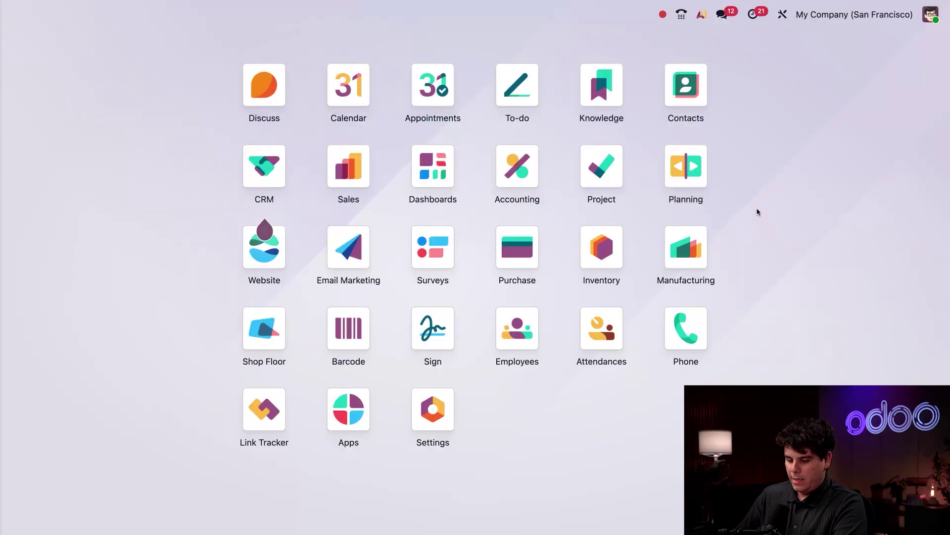
{"action": "key", "text": "alt"}
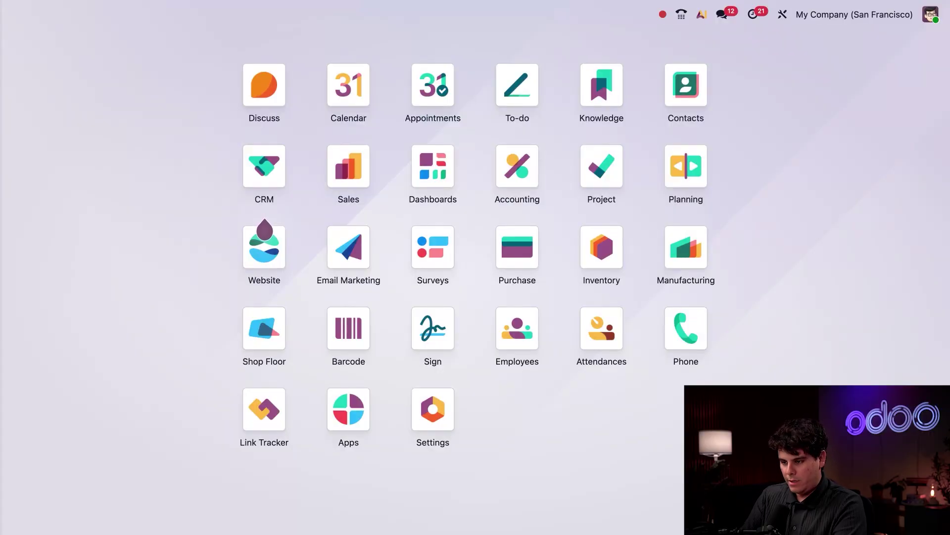
Open the Sales app through the Ctrl+K command palette with '/ sales'
{"action": "key", "text": "ctrl+k"}
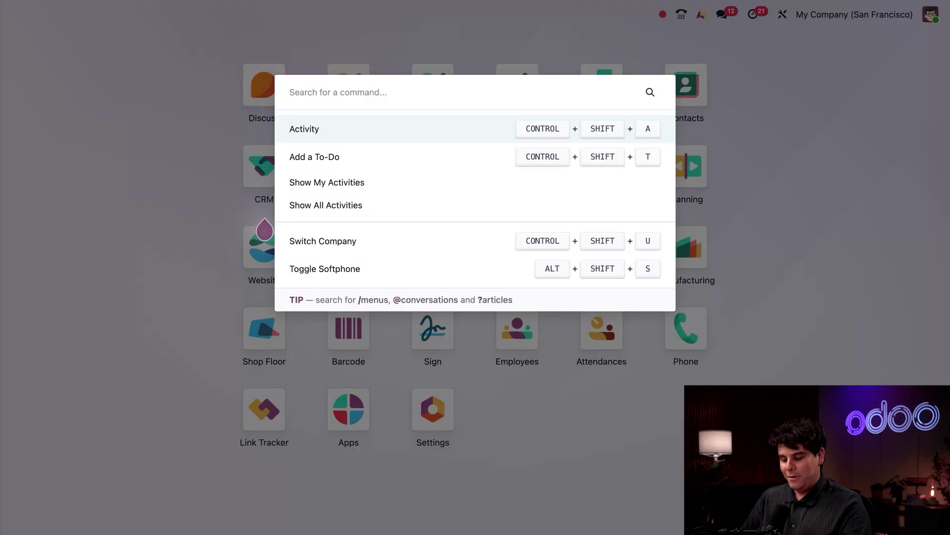
{"action": "type", "text": "/ "}
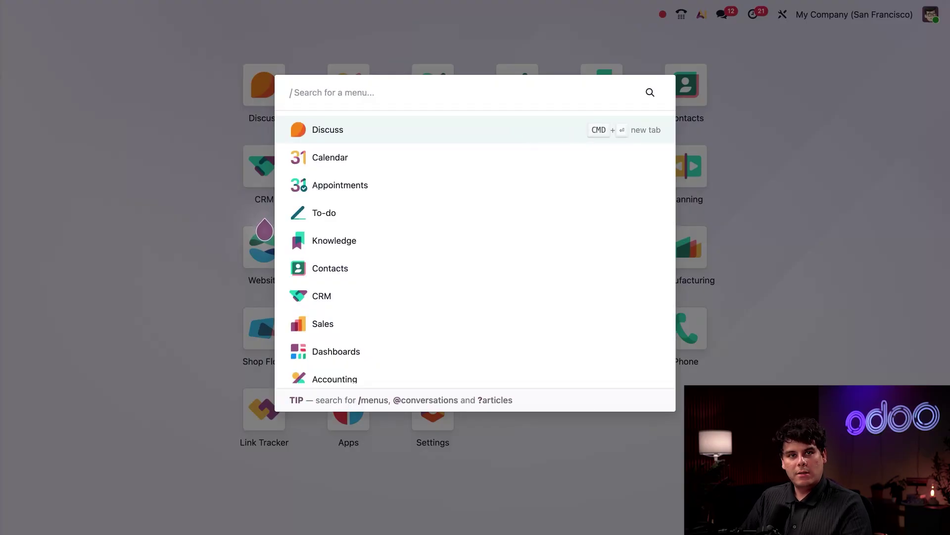
{"action": "type", "text": "salrs"}
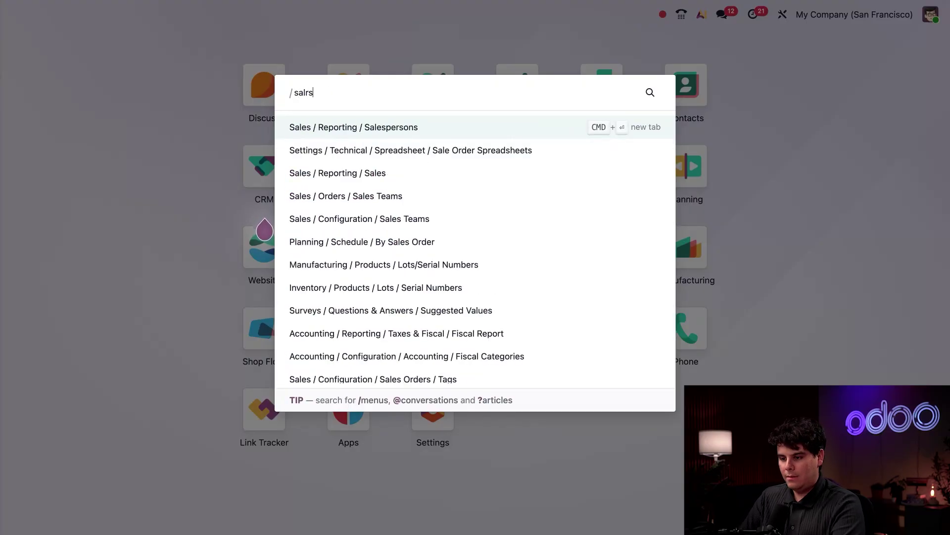
{"action": "key", "text": "BackSpace"}
{"action": "key", "text": "BackSpace"}
{"action": "type", "text": "es"}
{"action": "key", "text": "Return"}
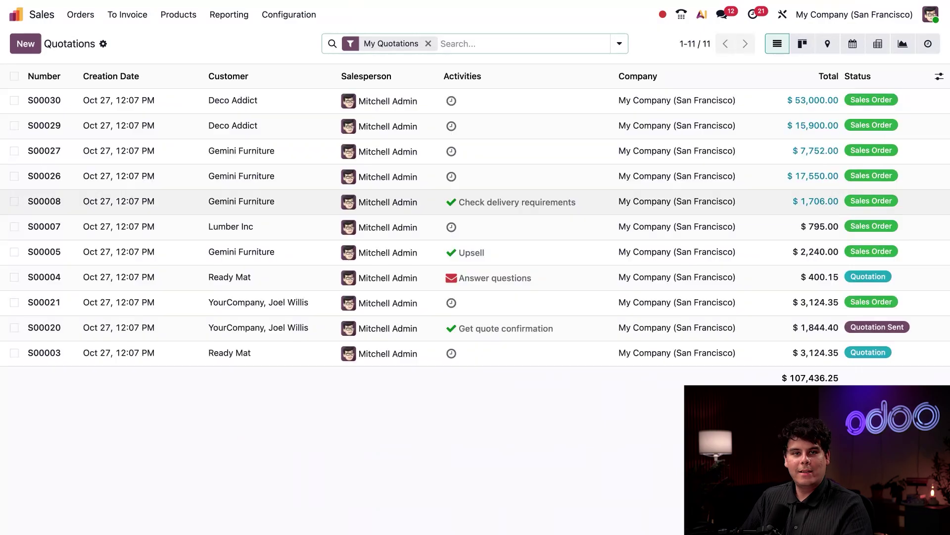
Search 'product' from the home menu, open Sales > Product Variants, then return home
{"action": "left_click", "coordinate": [16, 14]}
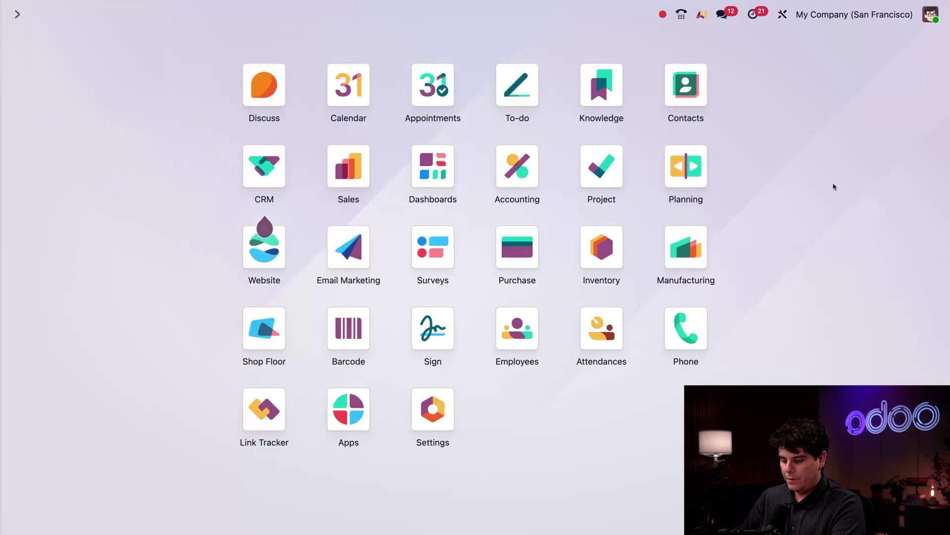
{"action": "type", "text": "product"}
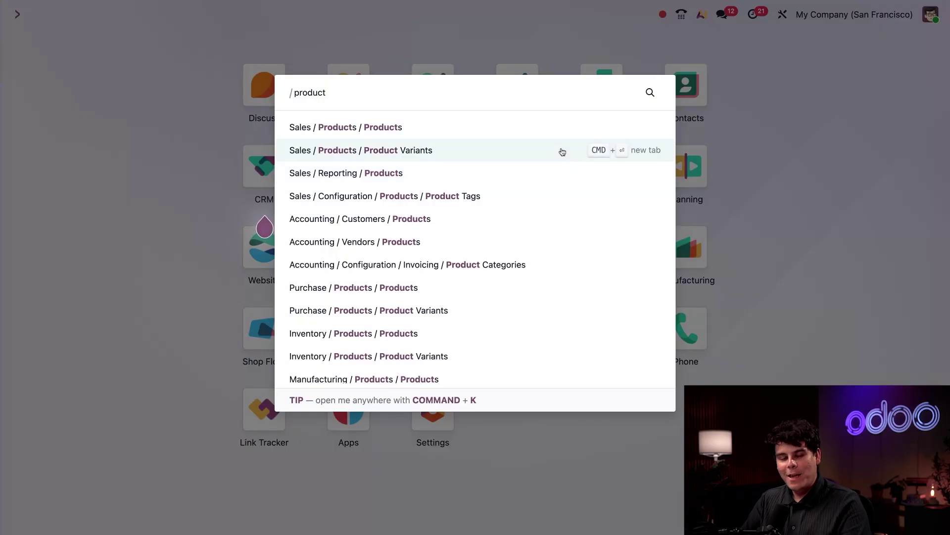
{"action": "left_click", "coordinate": [562, 152]}
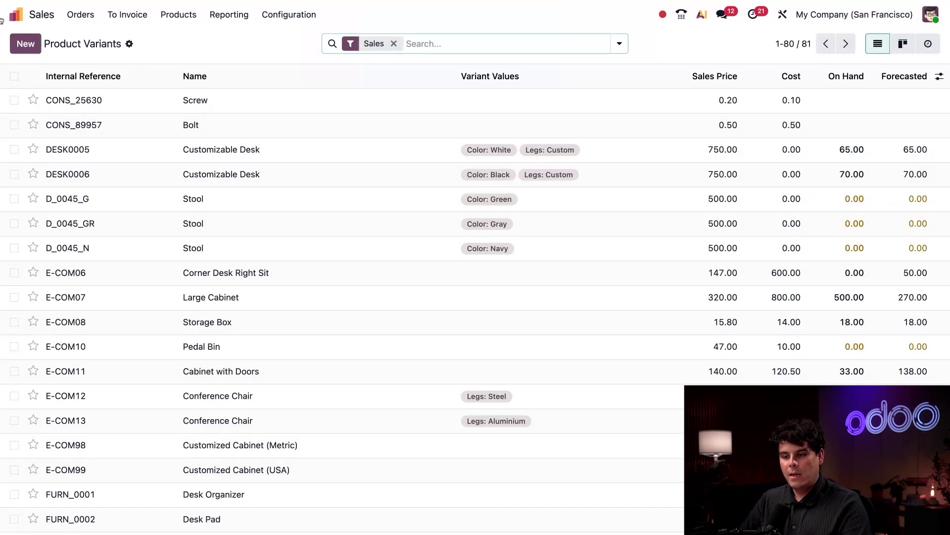
{"action": "left_click", "coordinate": [16, 15]}
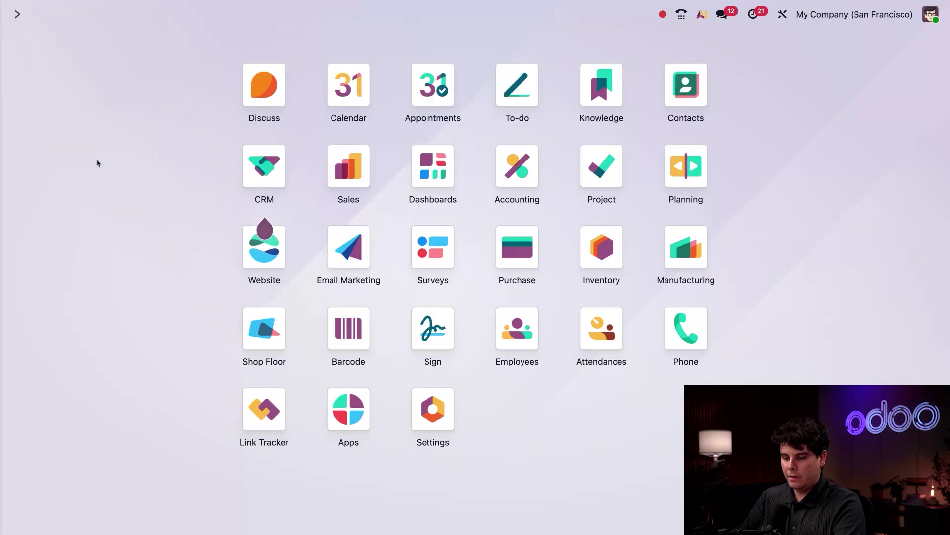
Clear the stray search text and open My Preferences from the avatar menu
{"action": "type", "text": "asdh"}
{"action": "key", "text": "BackSpace"}
{"action": "key", "text": "BackSpace"}
{"action": "key", "text": "BackSpace"}
{"action": "key", "text": "BackSpace"}
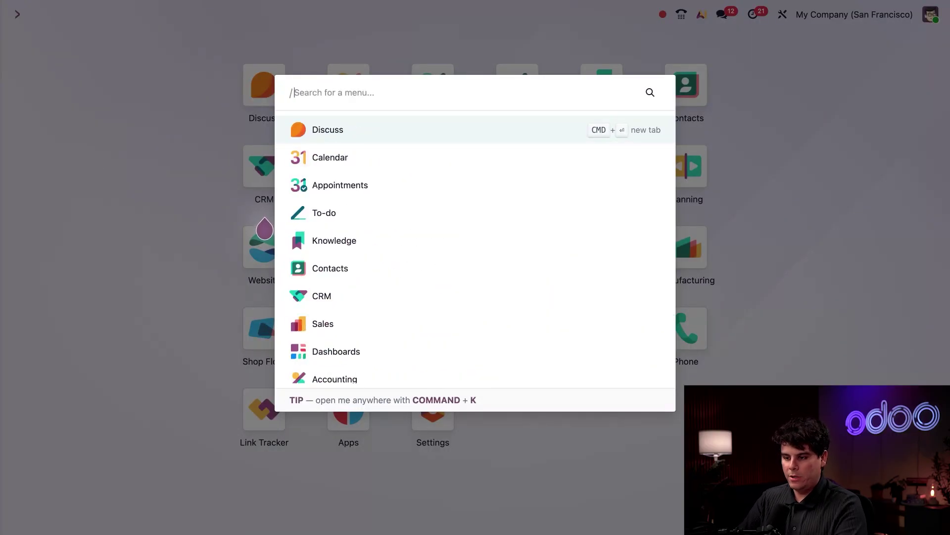
{"action": "key", "text": "Escape"}
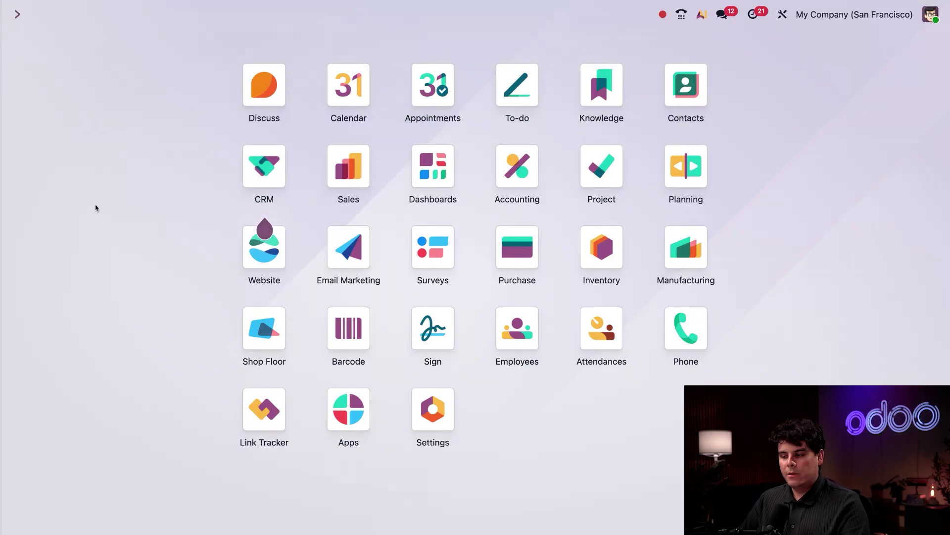
{"action": "left_click", "coordinate": [931, 15]}
{"action": "mouse_move", "coordinate": [916, 88]}
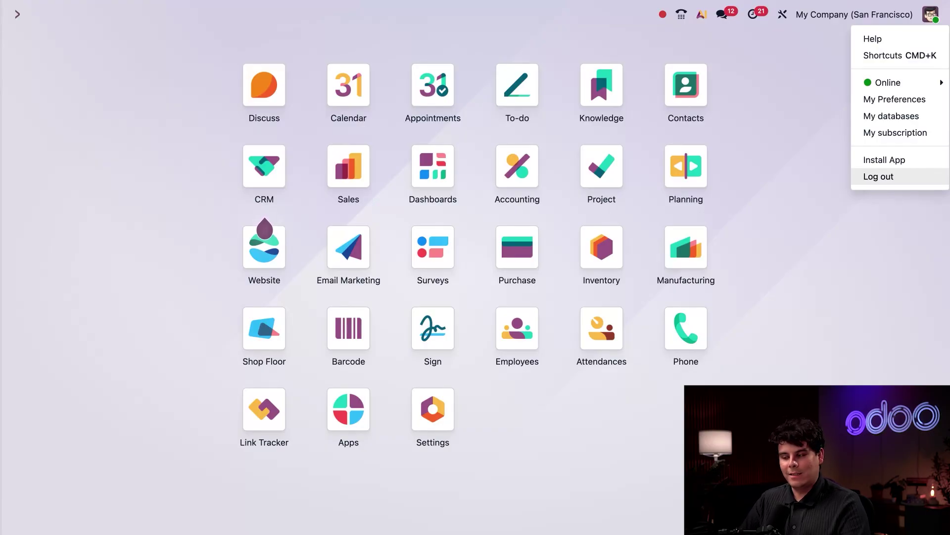
{"action": "left_click", "coordinate": [891, 99]}
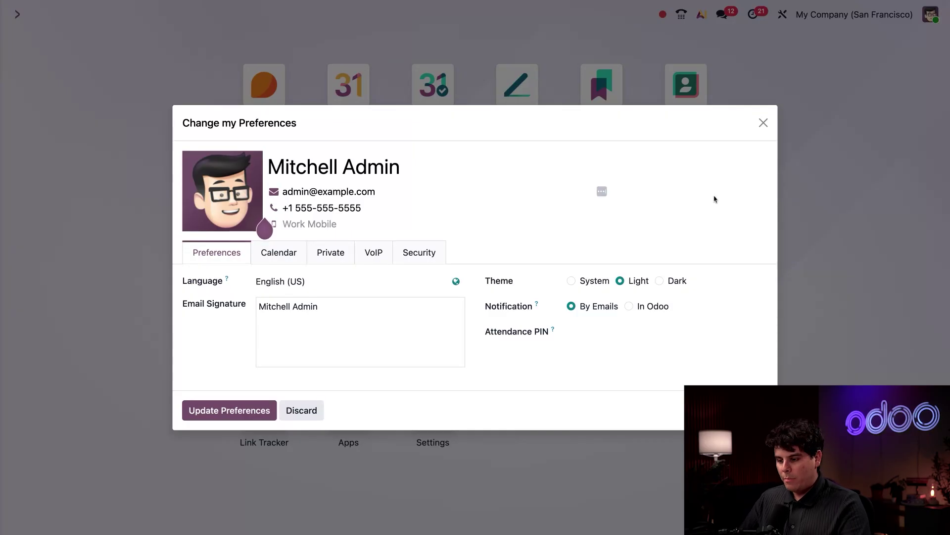
Apply the Dark theme, save preferences, and reopen My Preferences
{"action": "left_click", "coordinate": [659, 281]}
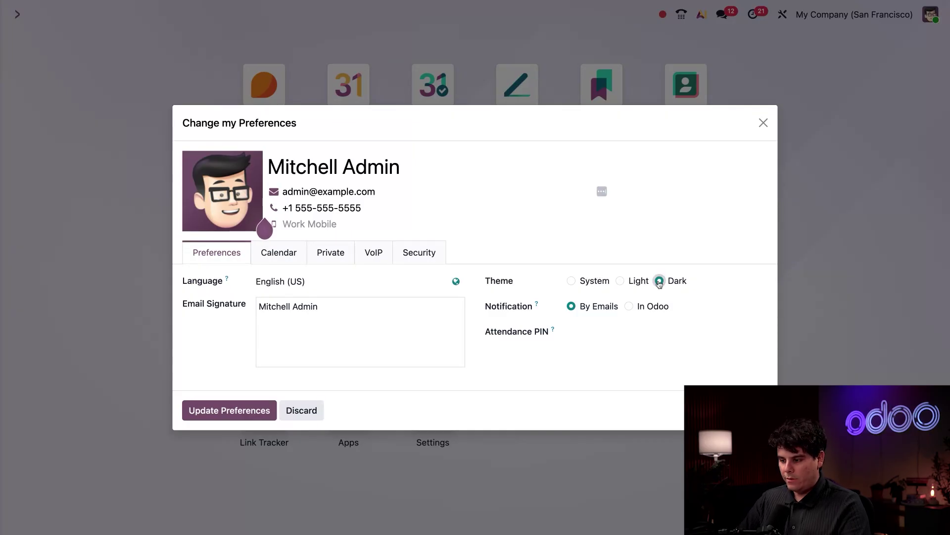
{"action": "left_click", "coordinate": [262, 410]}
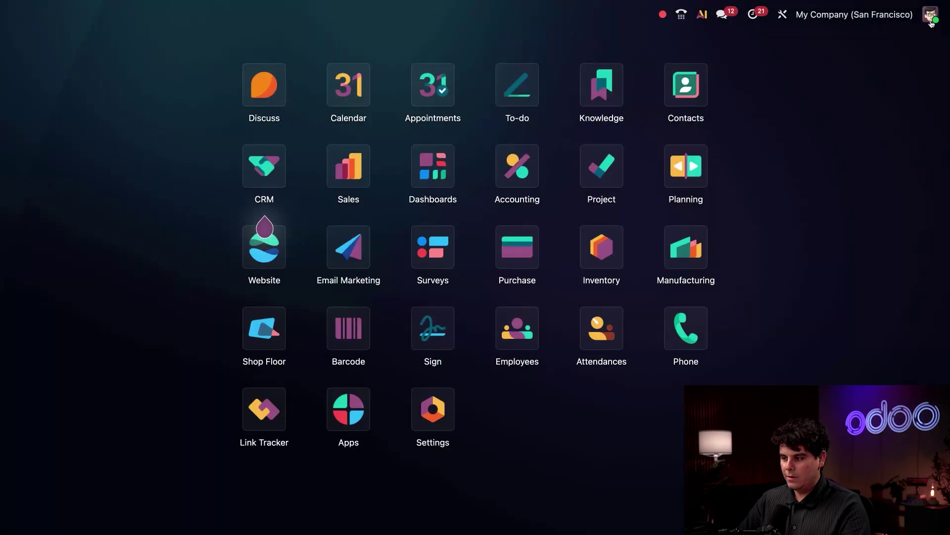
{"action": "left_click", "coordinate": [930, 14]}
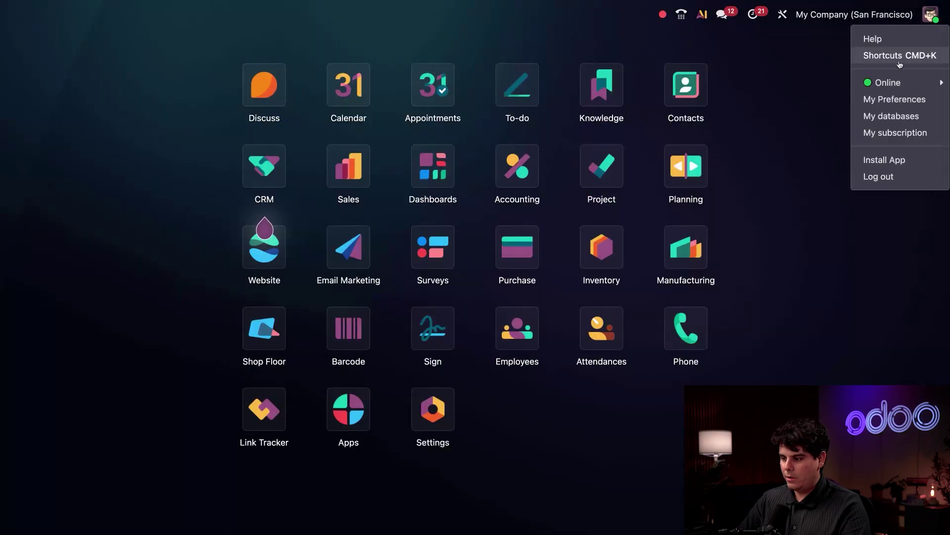
{"action": "left_click", "coordinate": [895, 99]}
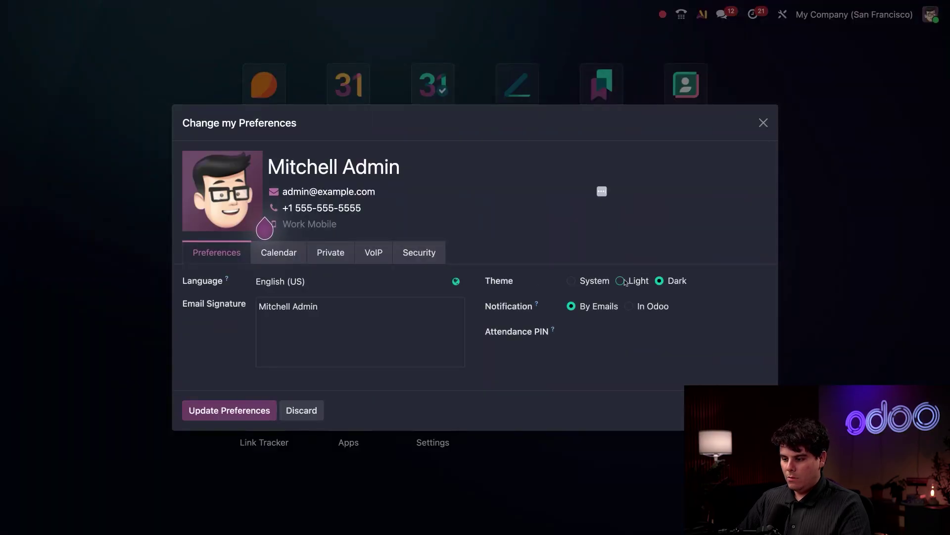
Set the theme back to Light and search the language field for 'French'
{"action": "left_click", "coordinate": [624, 282]}
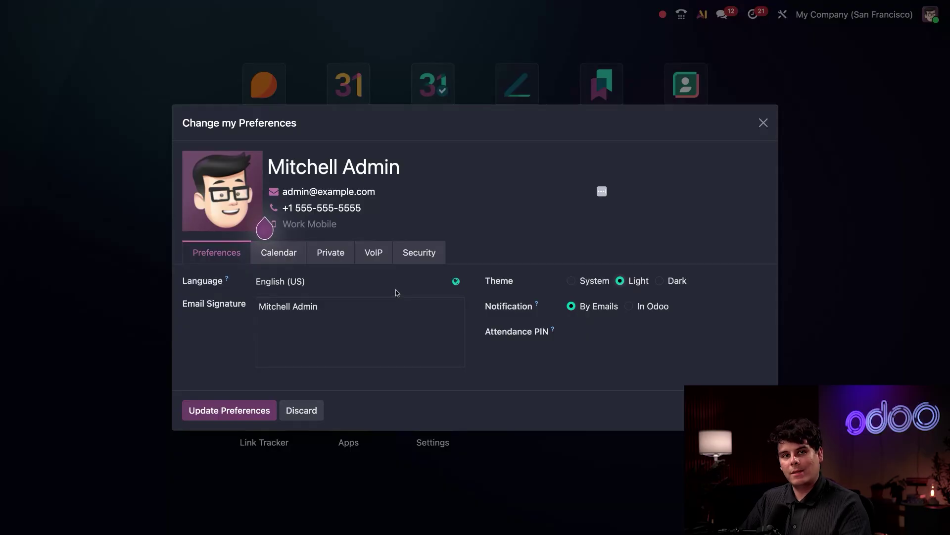
{"action": "left_click", "coordinate": [373, 282]}
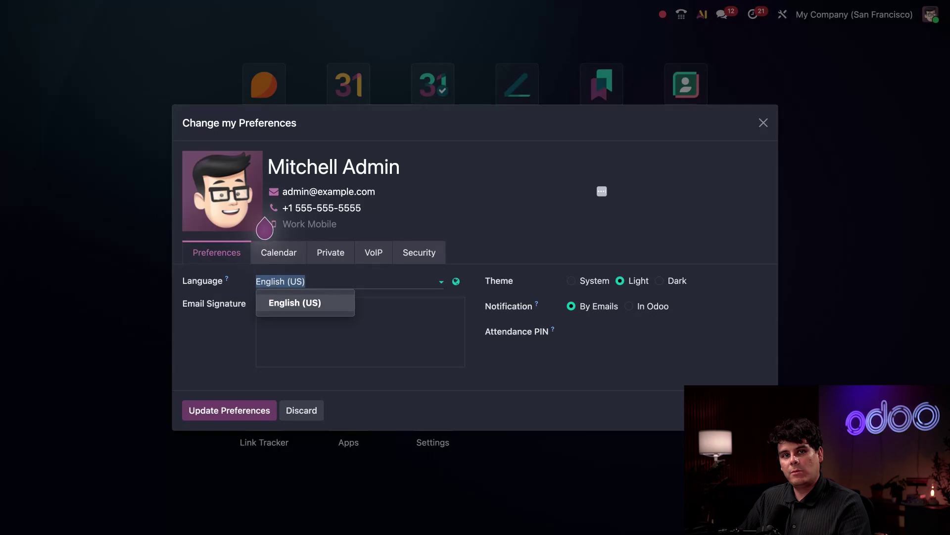
{"action": "key", "text": "BackSpace"}
{"action": "type", "text": "Fr"}
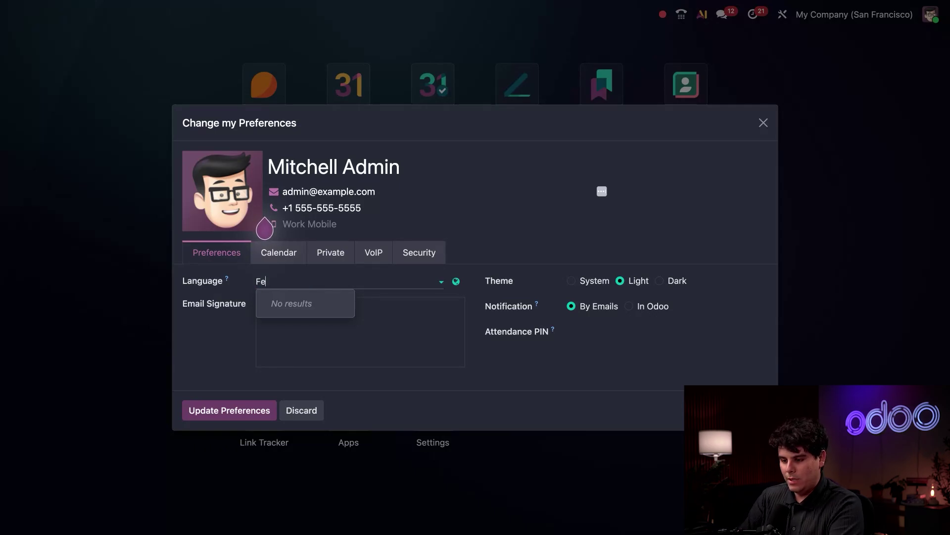
{"action": "type", "text": "ench"}
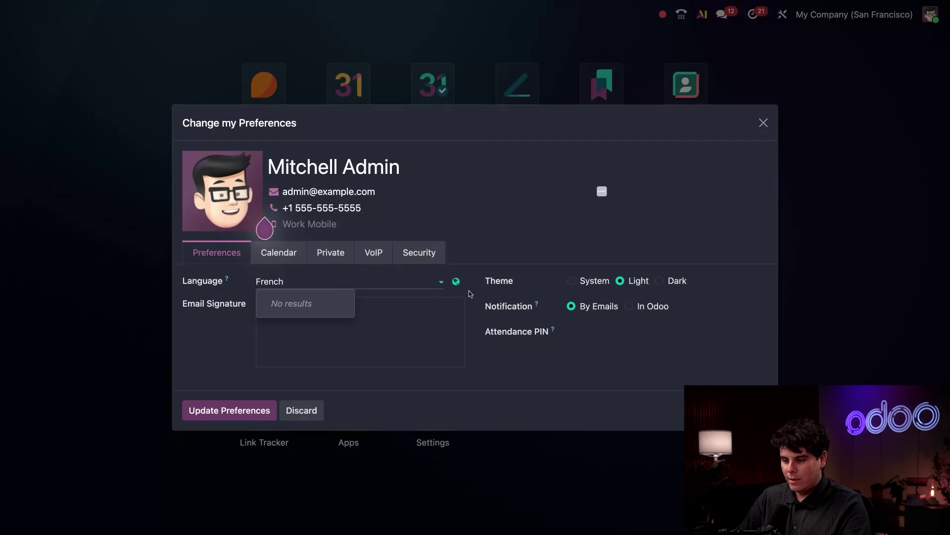
Add the French (BE) language with Overwrite Existing Terms unchecked
{"action": "left_click", "coordinate": [456, 281]}
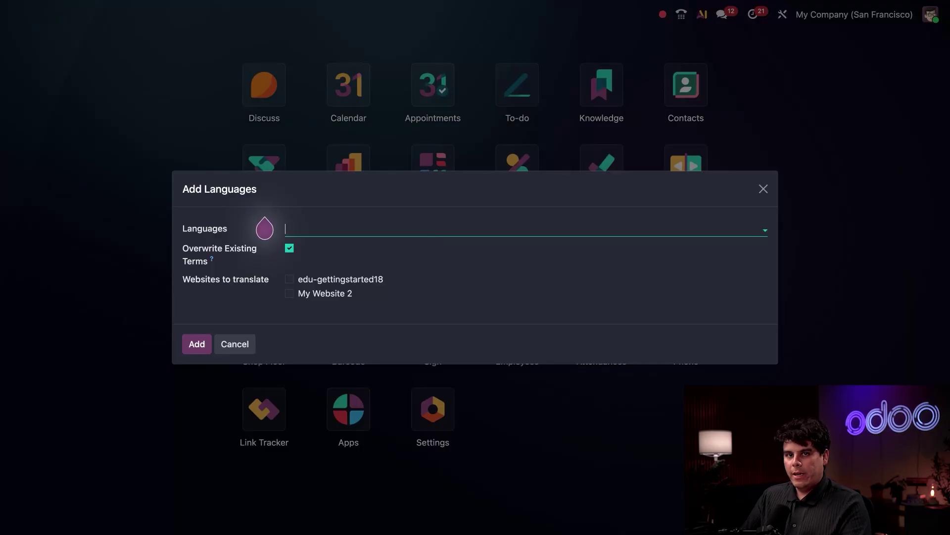
{"action": "type", "text": "french"}
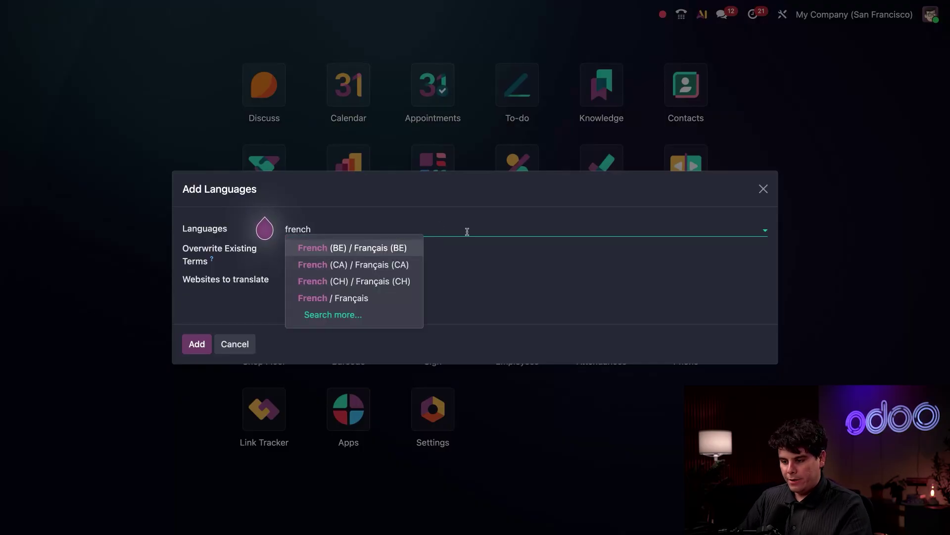
{"action": "left_click", "coordinate": [351, 251]}
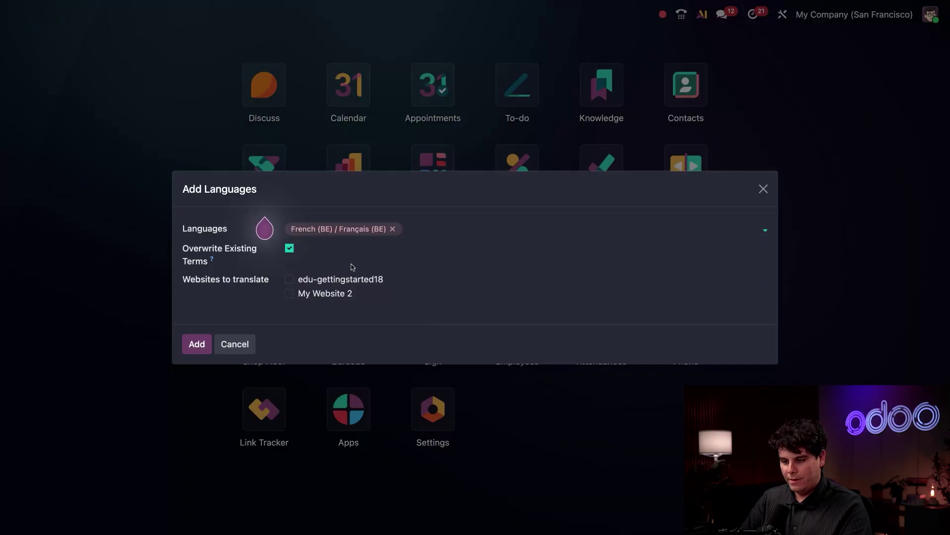
{"action": "left_click", "coordinate": [262, 267]}
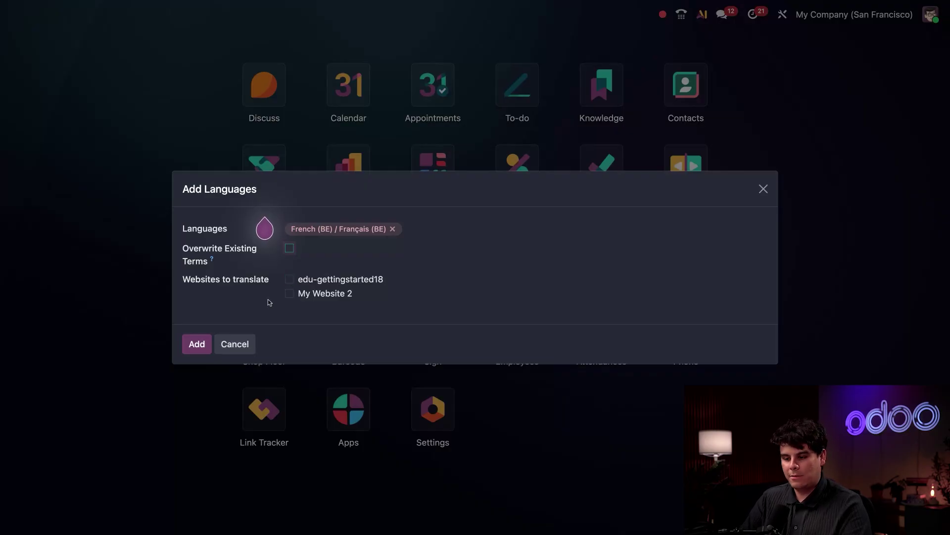
{"action": "left_click", "coordinate": [195, 345]}
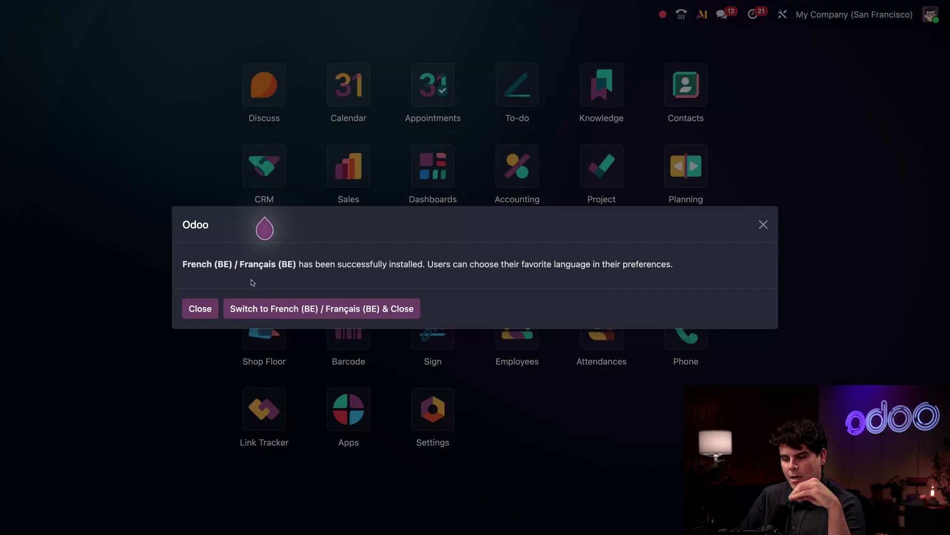
Close the install notice, reopen My Preferences, and view its Security tab
{"action": "left_click", "coordinate": [207, 308]}
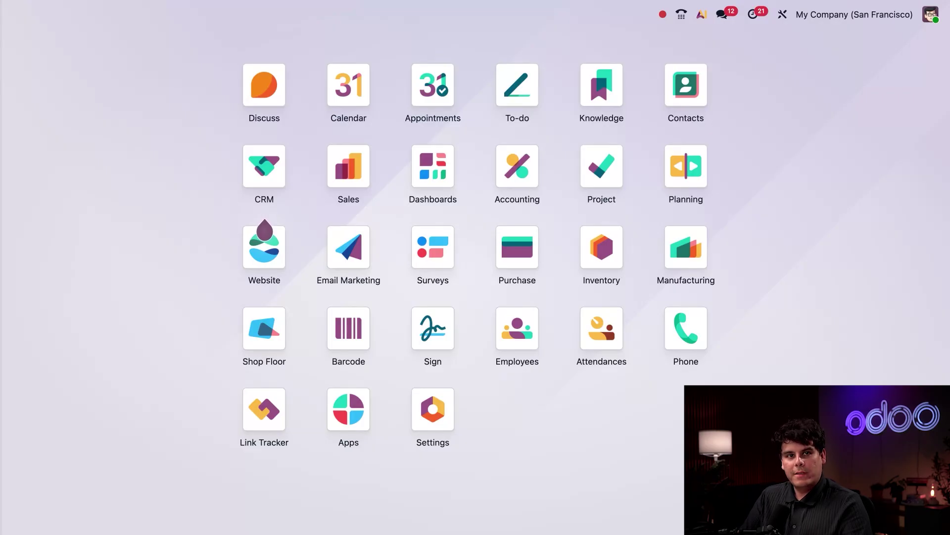
{"action": "left_click", "coordinate": [930, 21]}
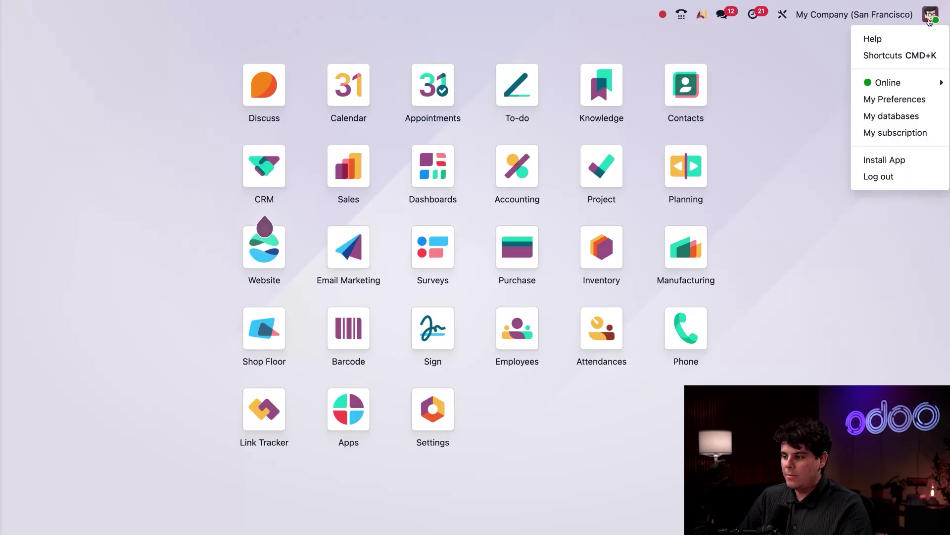
{"action": "left_click", "coordinate": [899, 97]}
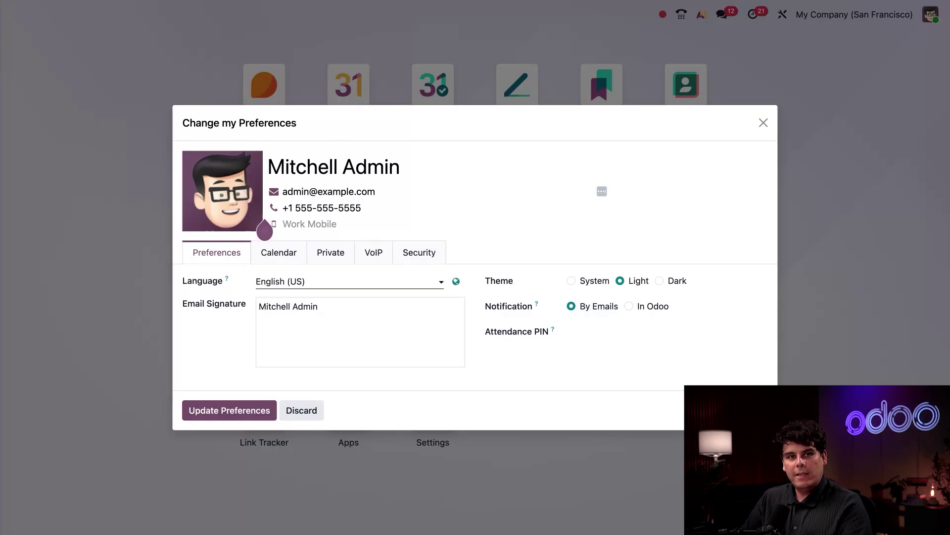
{"action": "left_click", "coordinate": [415, 261]}
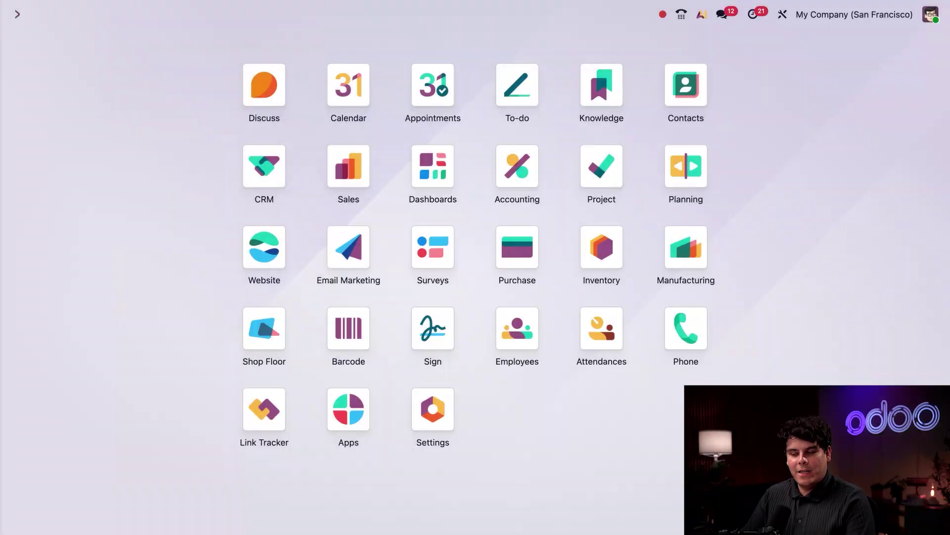
Open the CRM app, go back home, and return to the CRM Pipeline kanban
{"action": "left_click", "coordinate": [265, 165]}
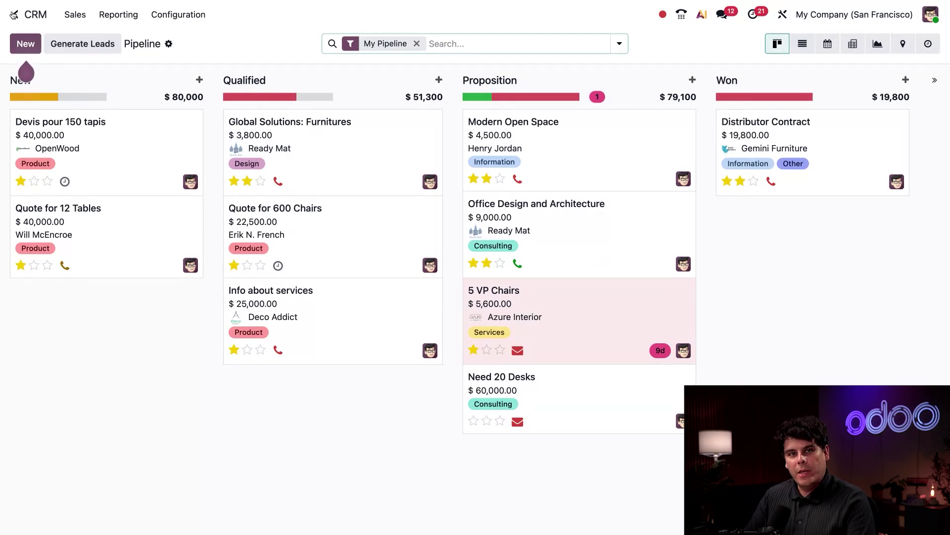
{"action": "left_click", "coordinate": [13, 14]}
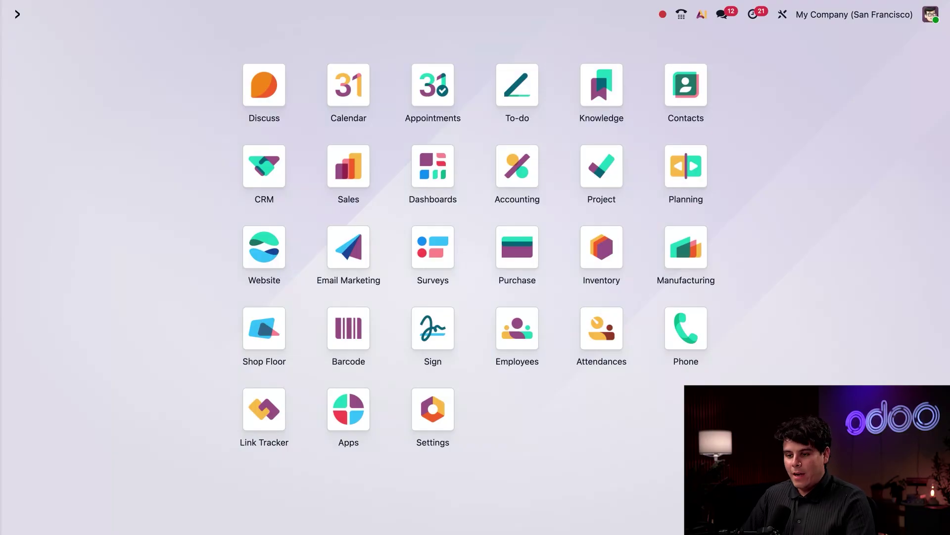
{"action": "left_click", "coordinate": [21, 18]}
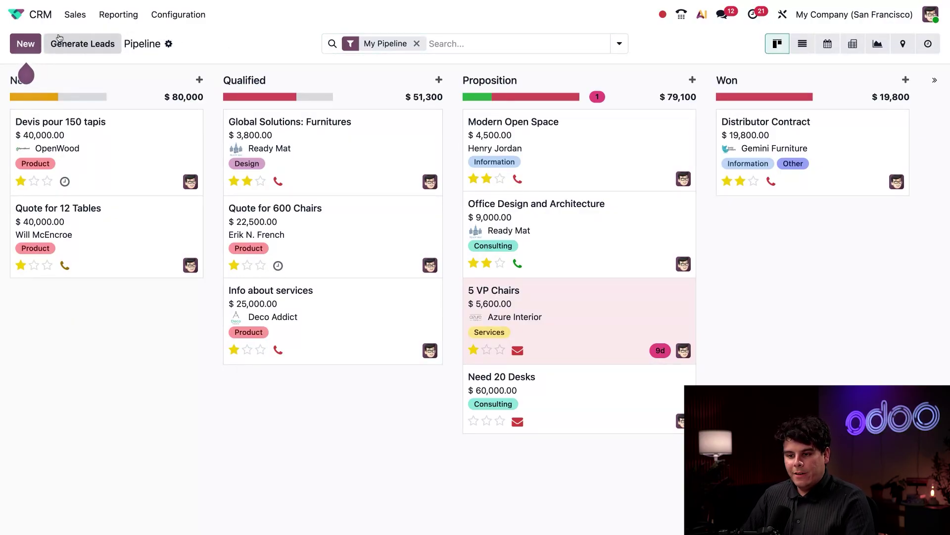
{"action": "mouse_move", "coordinate": [33, 76]}
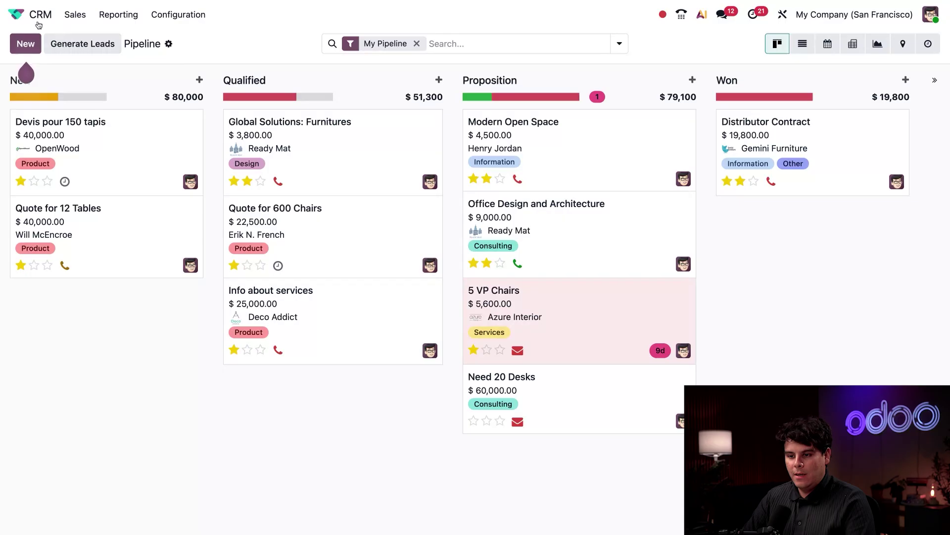
Open Sales from the home grid, start a new quotation, and discard it
{"action": "left_click", "coordinate": [17, 15]}
{"action": "left_click", "coordinate": [348, 168]}
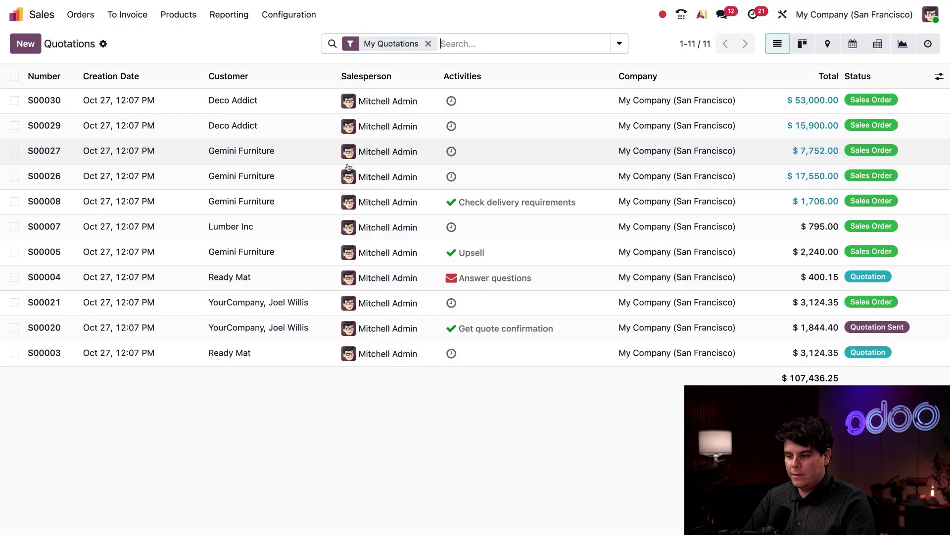
{"action": "left_click", "coordinate": [25, 45]}
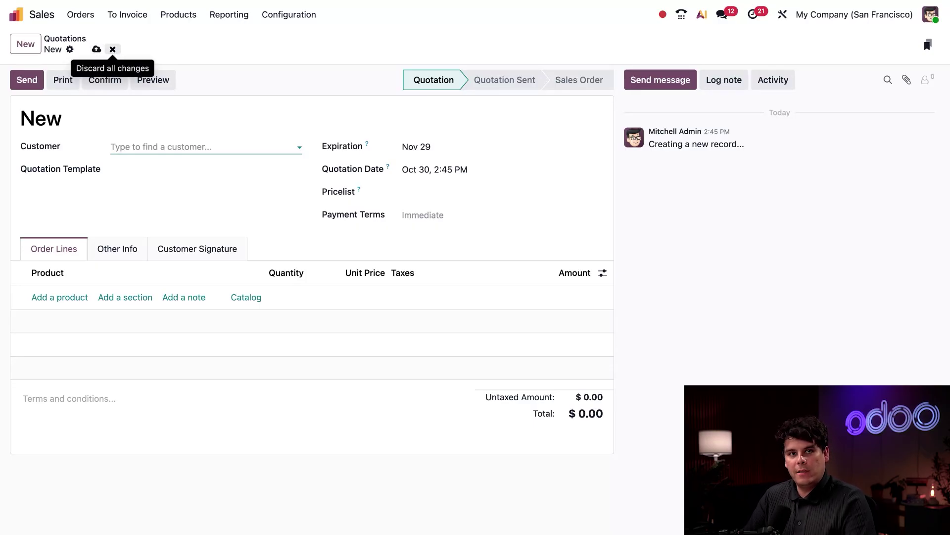
{"action": "left_click", "coordinate": [113, 49]}
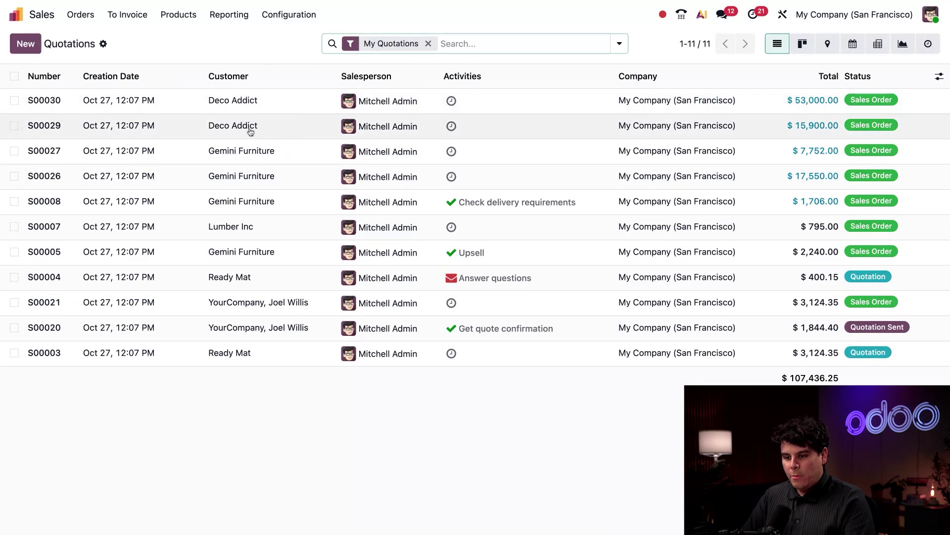
Open order S00027, check its To Plan planning schedule, and return to the order
{"action": "left_click", "coordinate": [226, 154]}
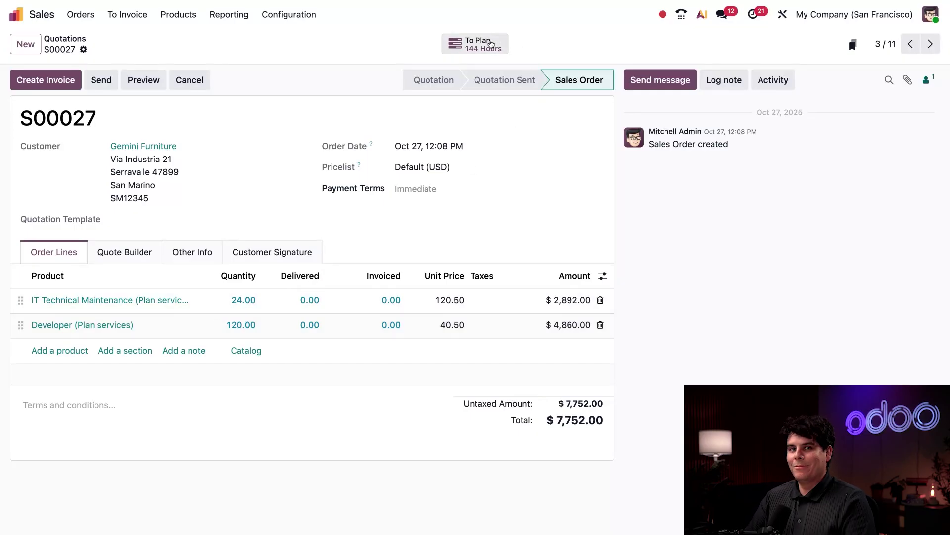
{"action": "left_click", "coordinate": [490, 44]}
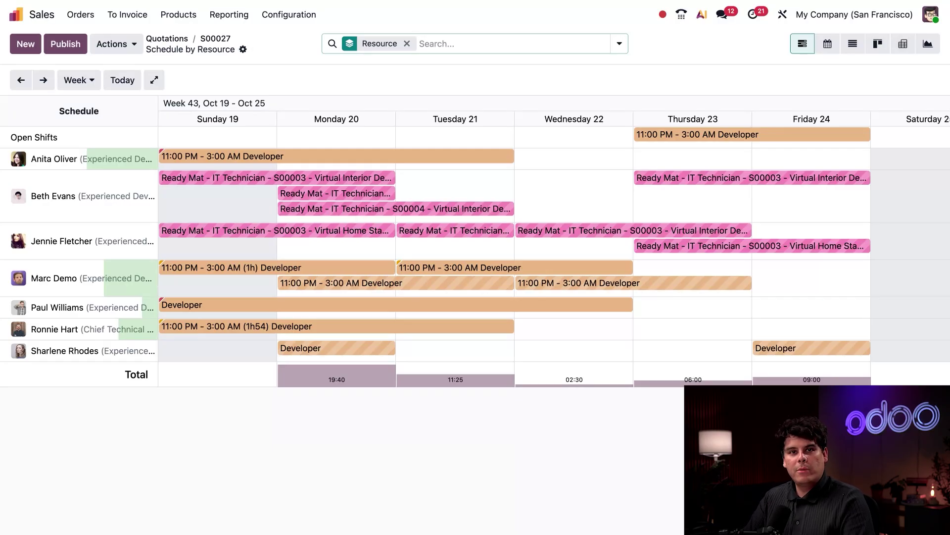
{"action": "left_click", "coordinate": [222, 40]}
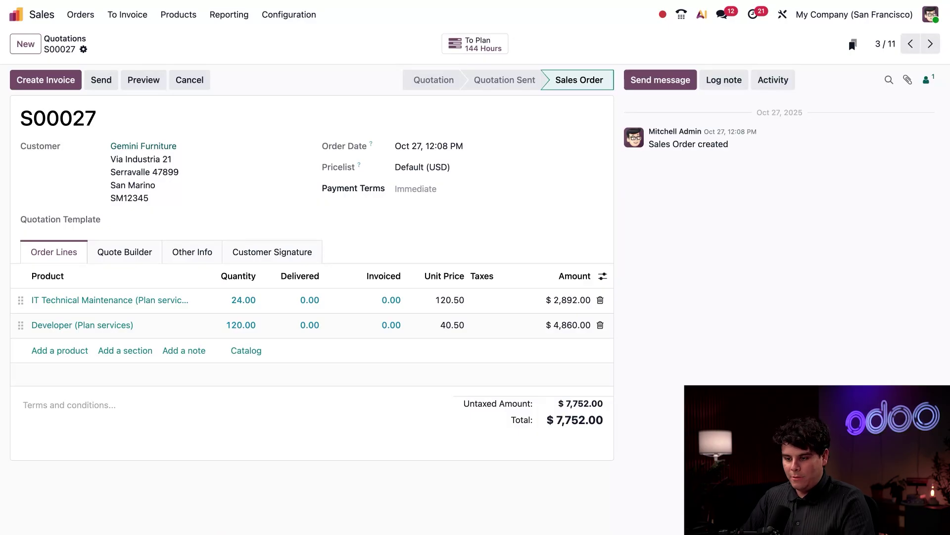
Open customer Gemini Furniture, review its Sales list, and return to the contact
{"action": "left_click", "coordinate": [169, 149]}
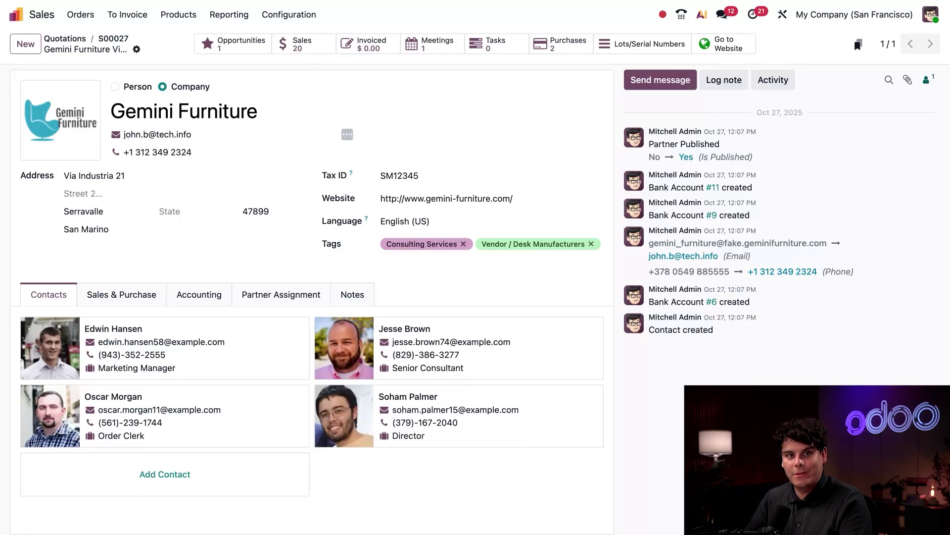
{"action": "left_click", "coordinate": [303, 45]}
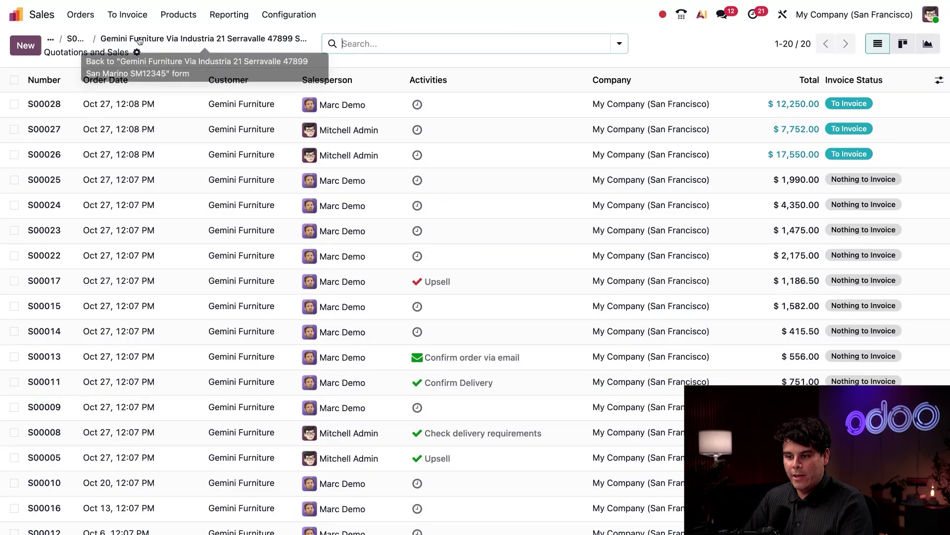
{"action": "left_click", "coordinate": [110, 37]}
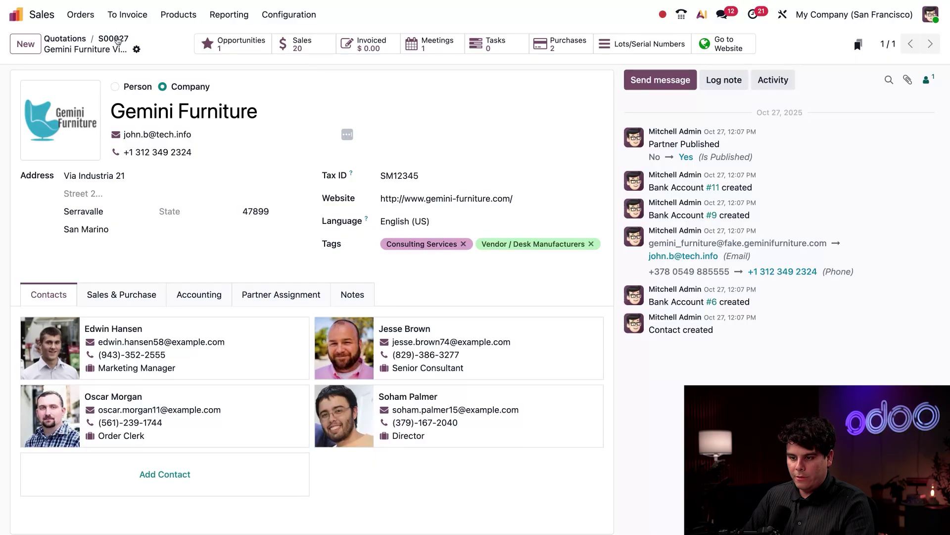
Go back to sales order S00027 via its breadcrumb
{"action": "left_click", "coordinate": [118, 40]}
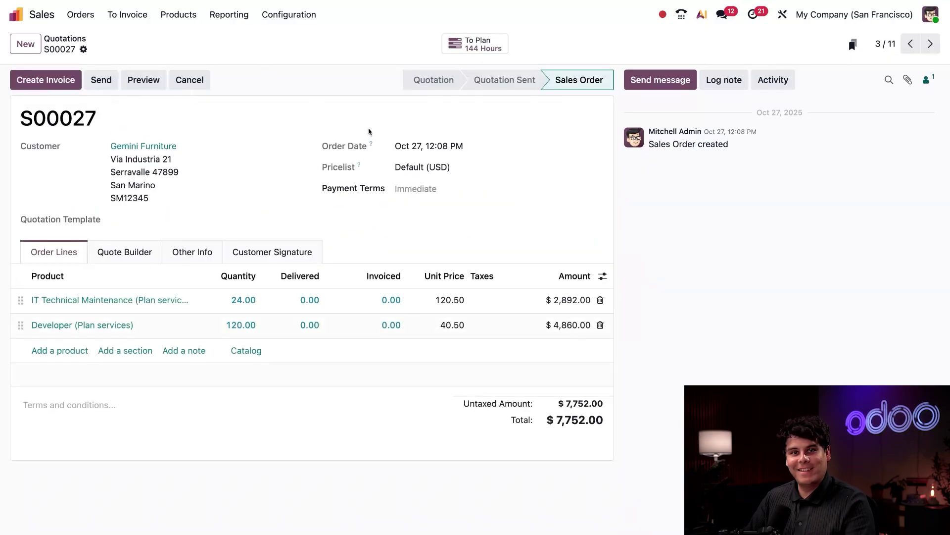